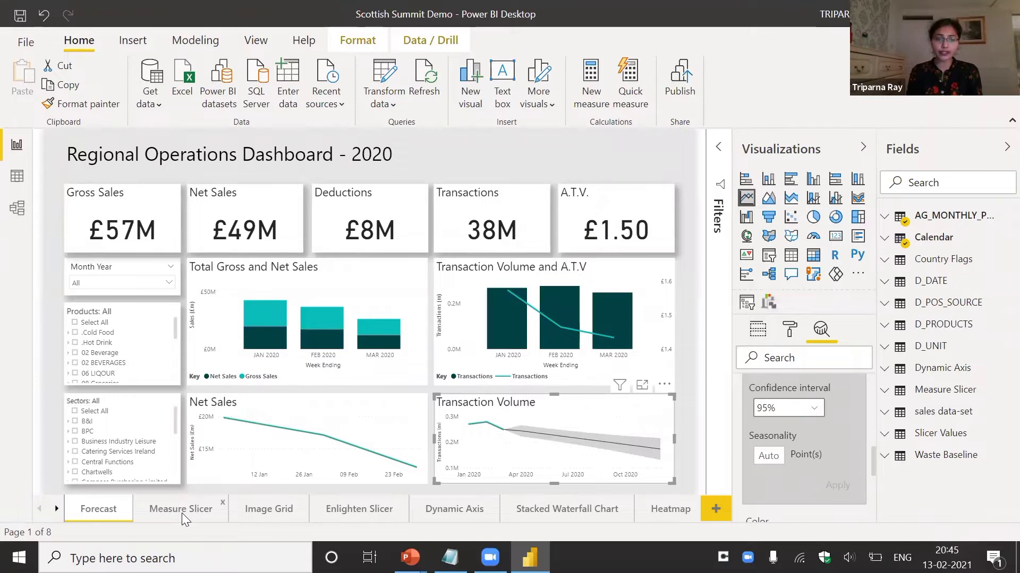
# Open the Measure Slicer page and place an empty table visual directly beneath the Cost/Sales slicer
pyautogui.click(239, 524)
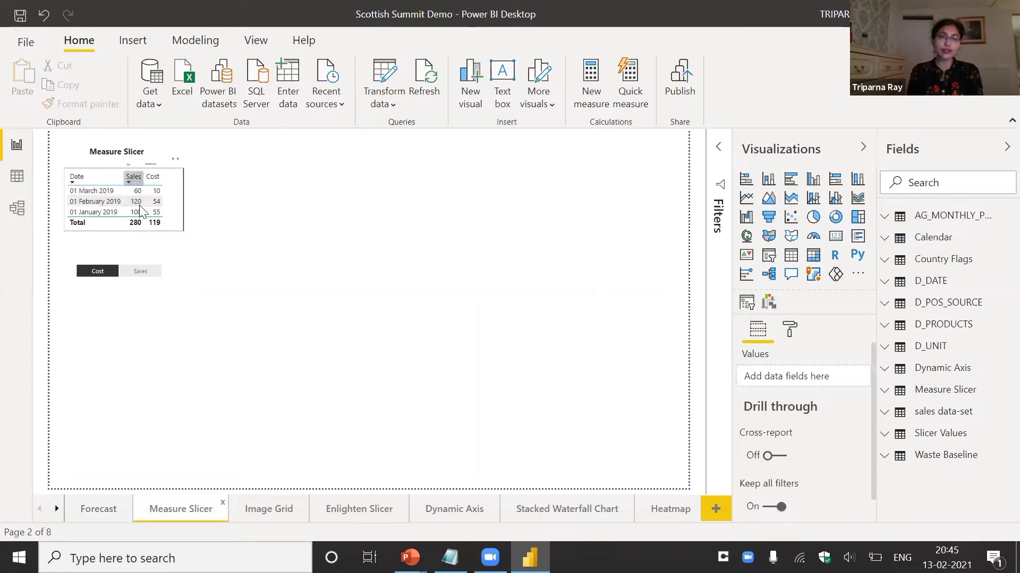
pyautogui.click(172, 276)
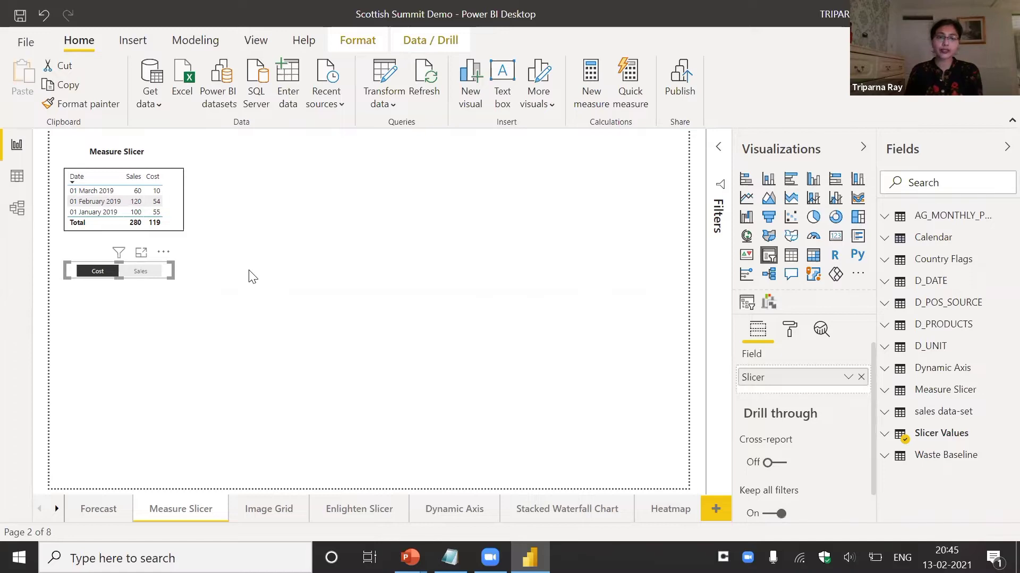
pyautogui.click(308, 315)
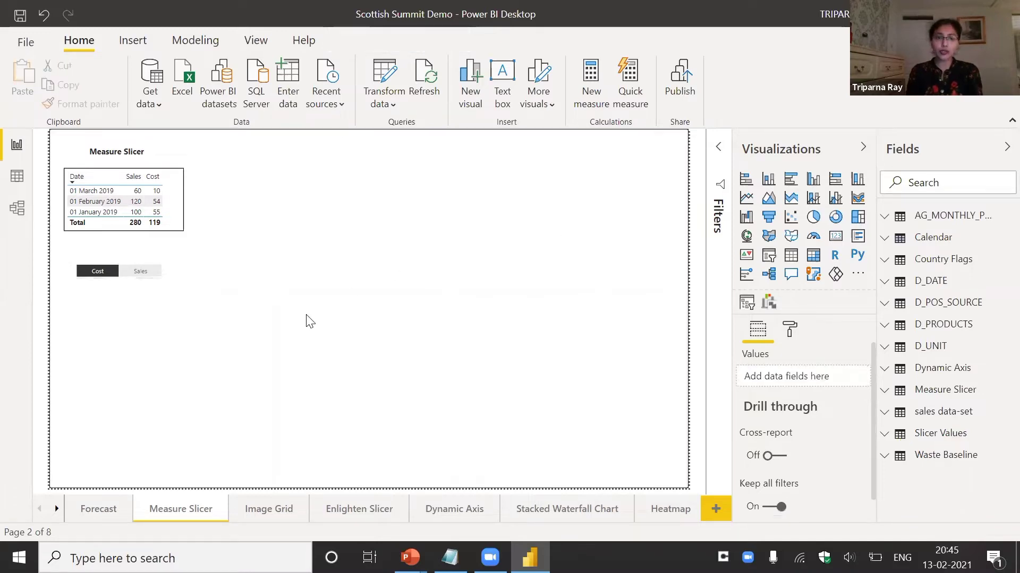
pyautogui.click(791, 256)
pyautogui.moveTo(126, 371); pyautogui.dragTo(130, 325)
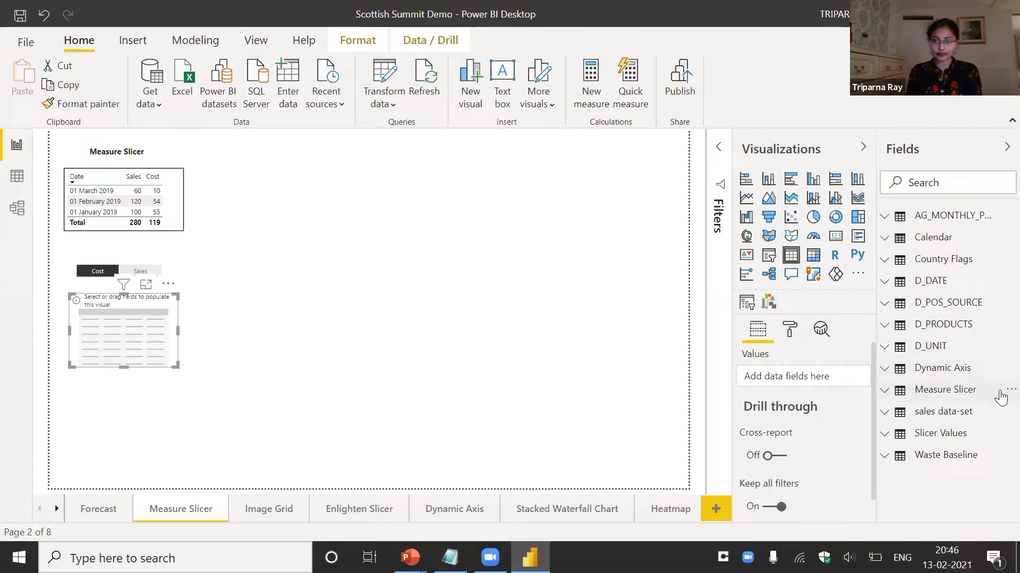
# Expand the Measure Slicer table in the data model and examine the formula of its Cost measure
pyautogui.click(884, 370)
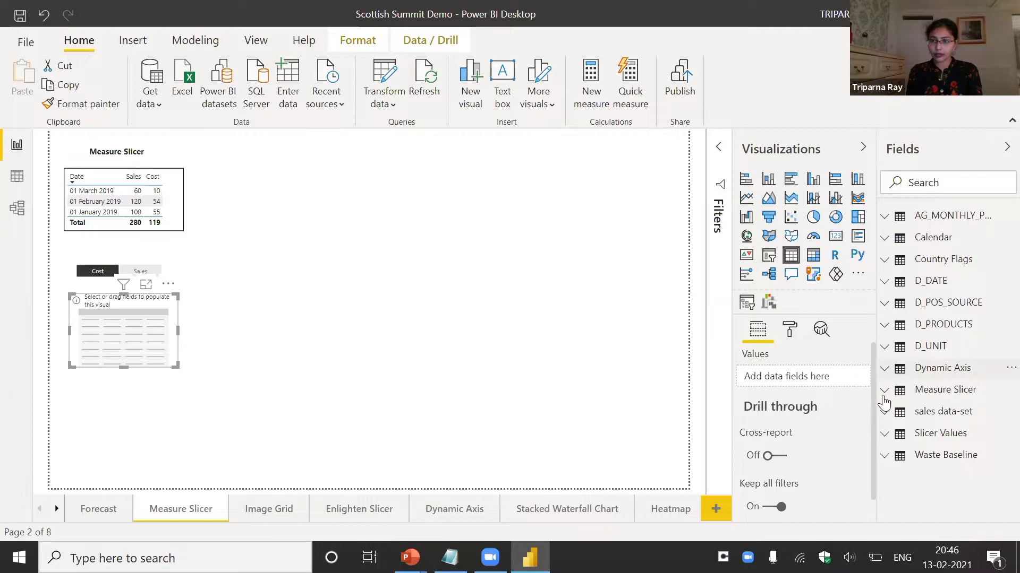
pyautogui.click(884, 370)
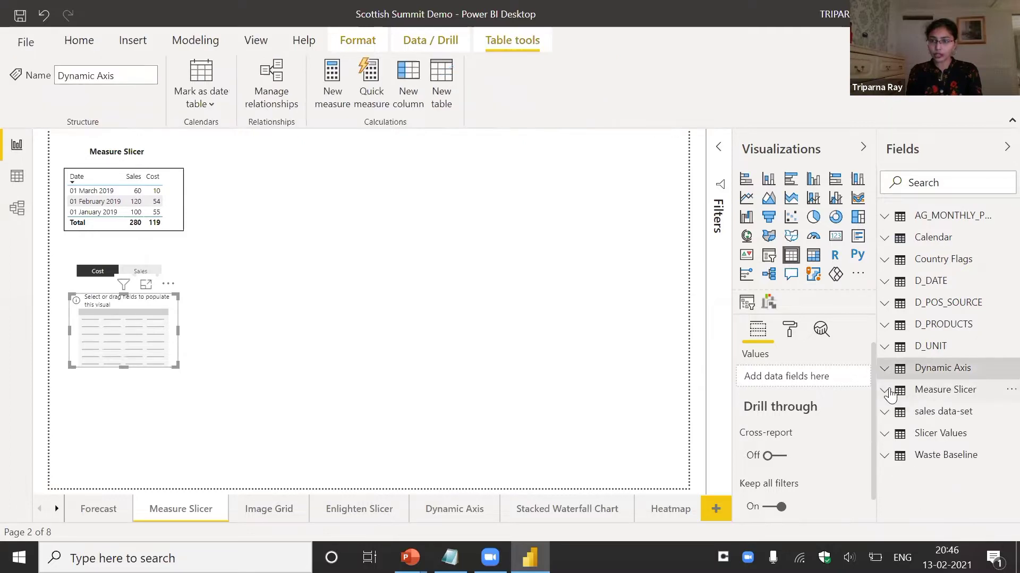
pyautogui.click(886, 392)
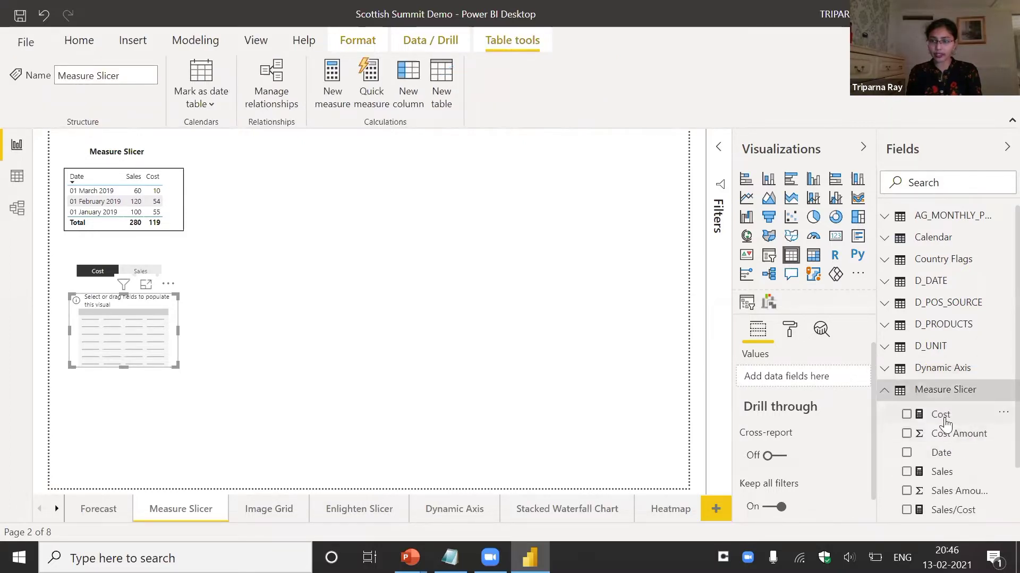
pyautogui.click(941, 415)
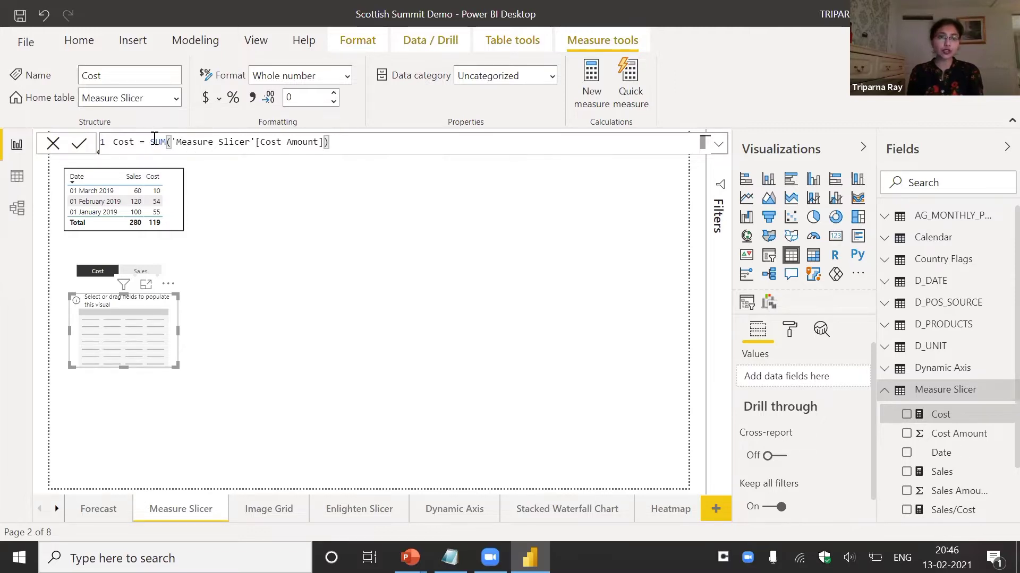
pyautogui.moveTo(150, 141); pyautogui.dragTo(337, 141)
pyautogui.click(337, 141)
pyautogui.doubleClick(134, 142)
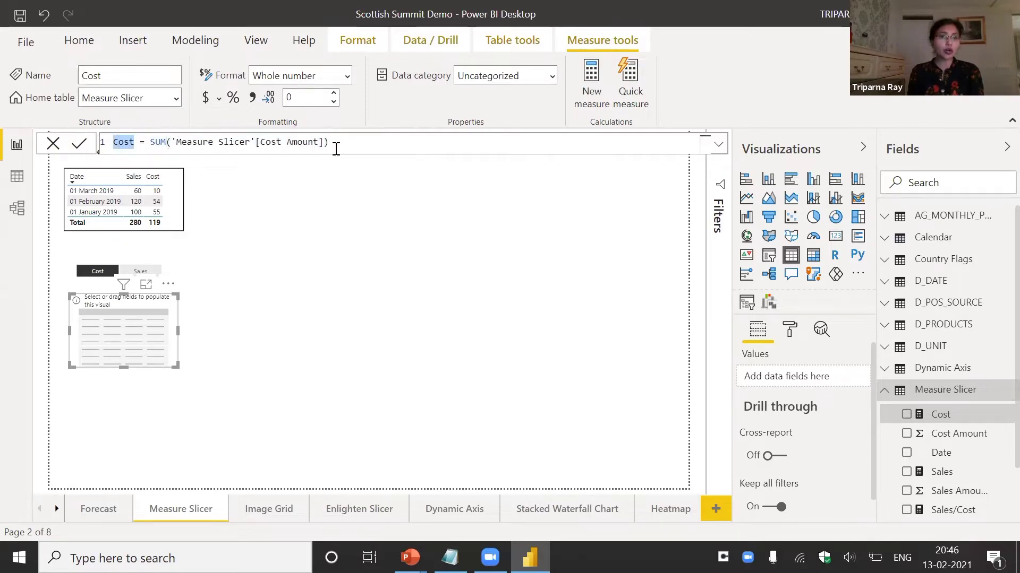
# Add a new measure to the Measure Slicer table
pyautogui.click(1000, 394)
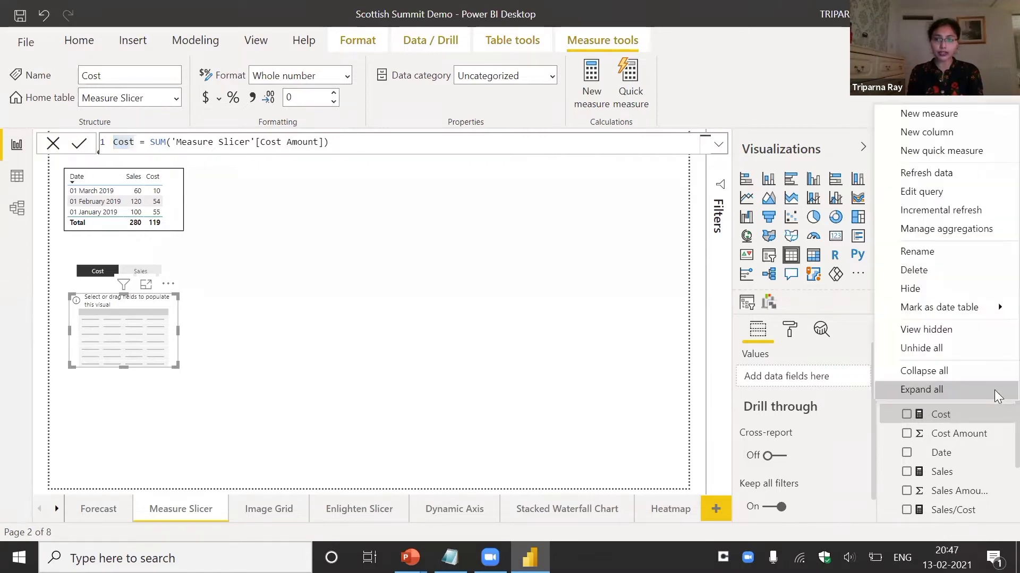
pyautogui.click(970, 152)
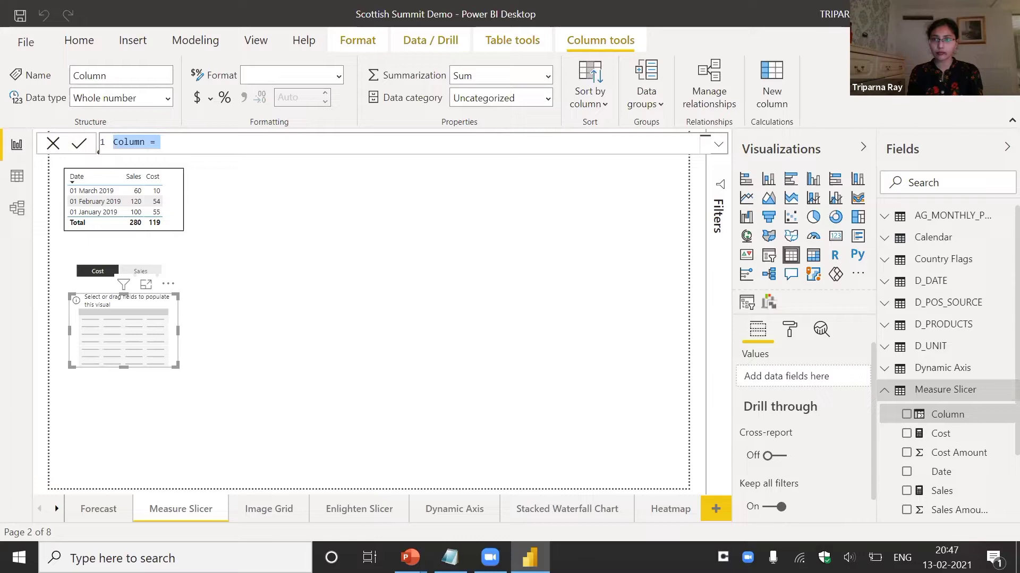
pyautogui.click(1001, 393)
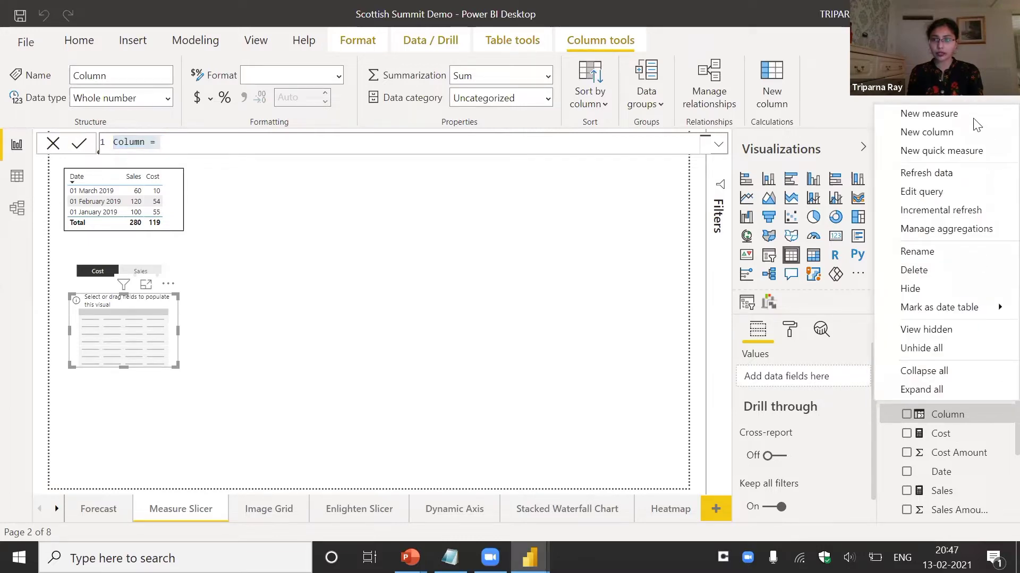
pyautogui.click(949, 114)
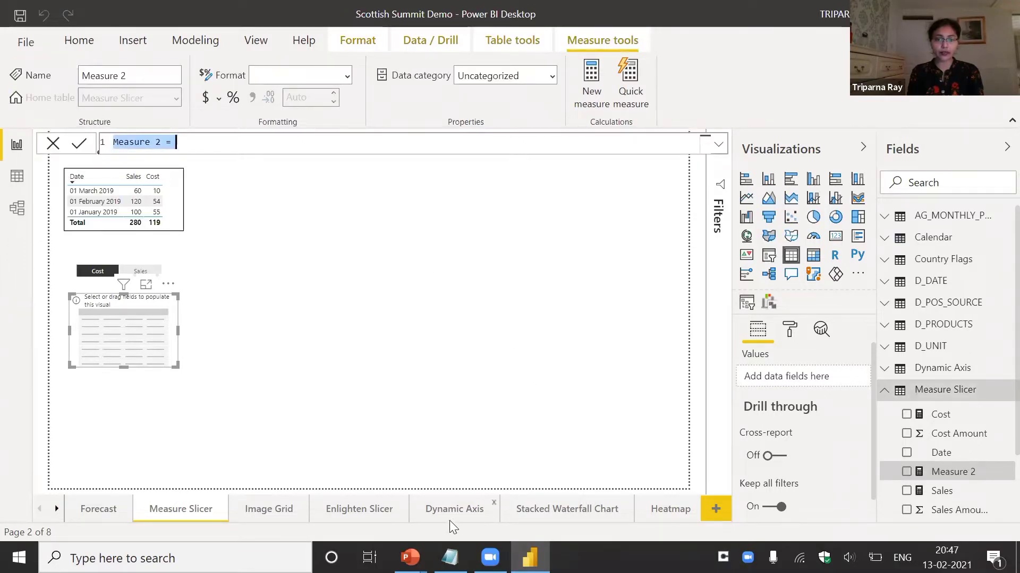
# Switch to snippets.txt in Notepad and copy the complete Sales/Cost measure definition
pyautogui.click(450, 557)
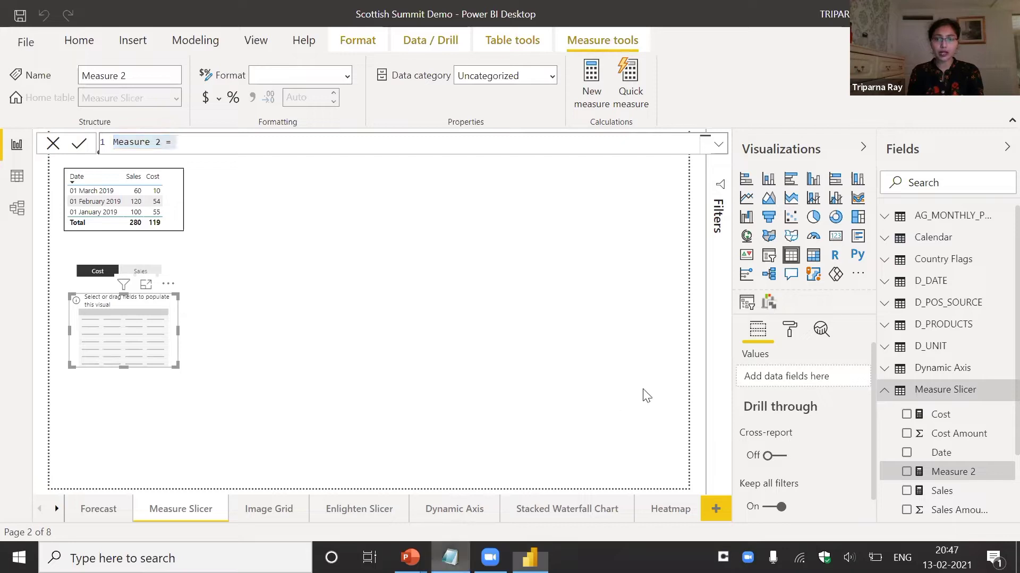
pyautogui.click(850, 183)
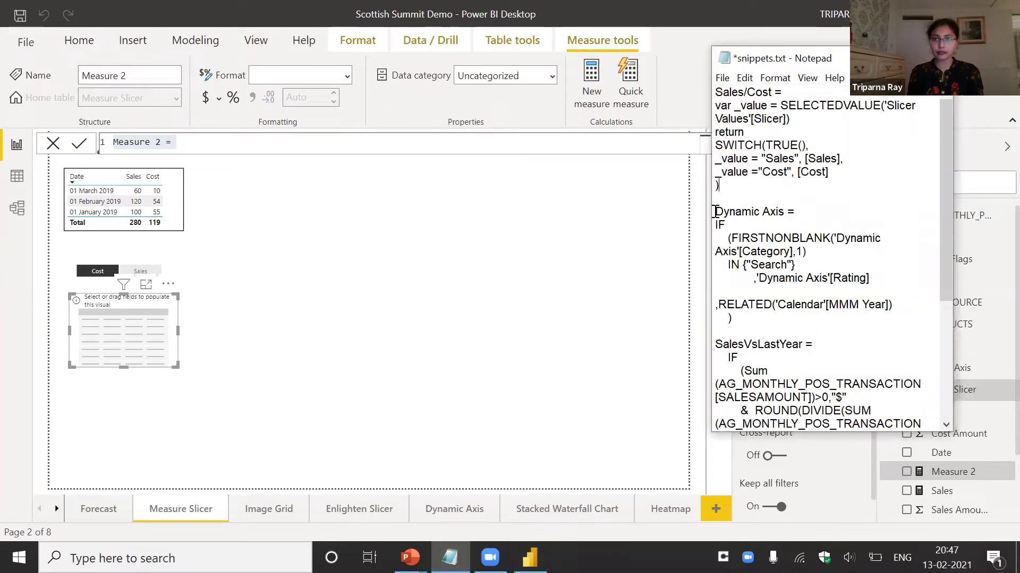
pyautogui.moveTo(759, 188); pyautogui.dragTo(639, 88)
pyautogui.hotkey('ctrl', 'c')
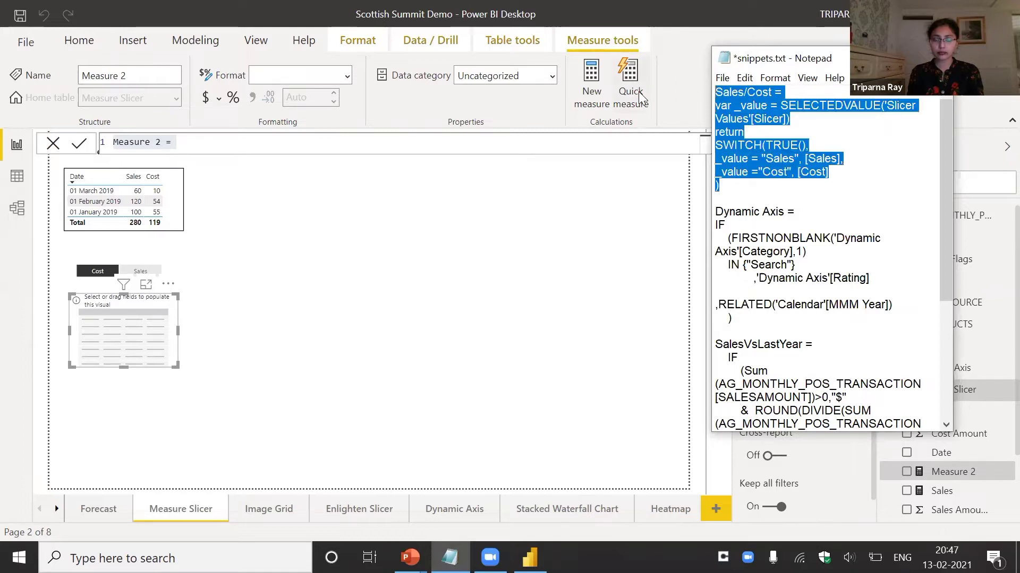
# Replace the new measure's placeholder formula with the copied Sales/Cost SWITCH definition based on 'Slicer Values'[Slicer] and commit it
pyautogui.click(182, 142)
pyautogui.moveTo(182, 141); pyautogui.dragTo(95, 144)
pyautogui.hotkey('ctrl', 'v')
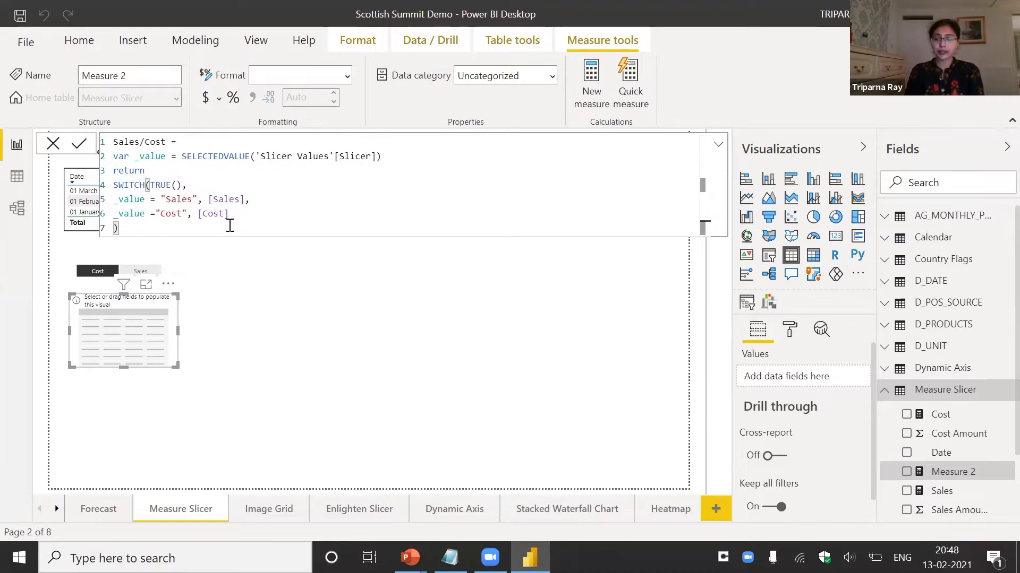
pyautogui.press('Return')
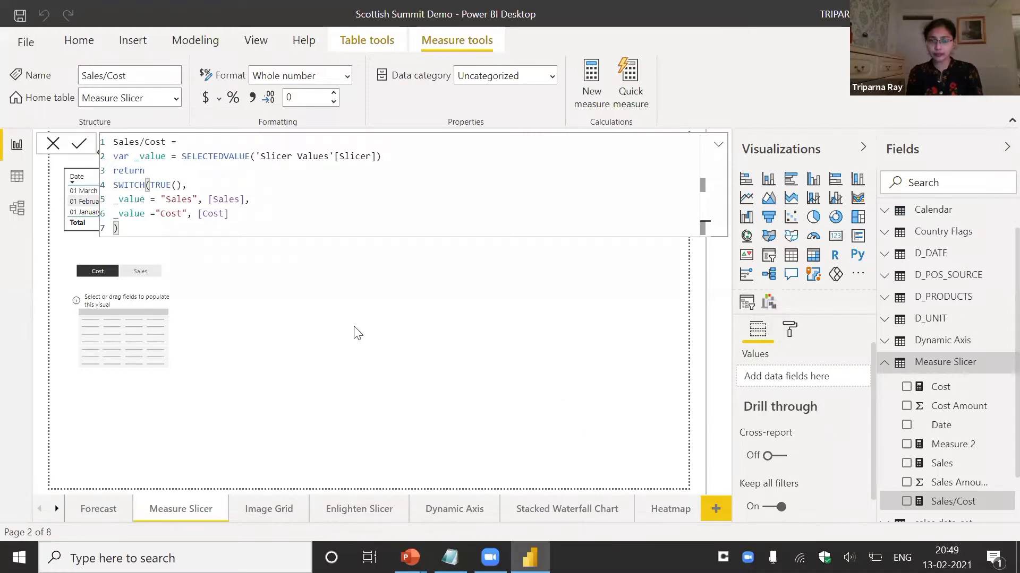
# Fill the empty table beneath the slicer with Date and Sales/Cost, and set the slicer to Sales
pyautogui.click(176, 361)
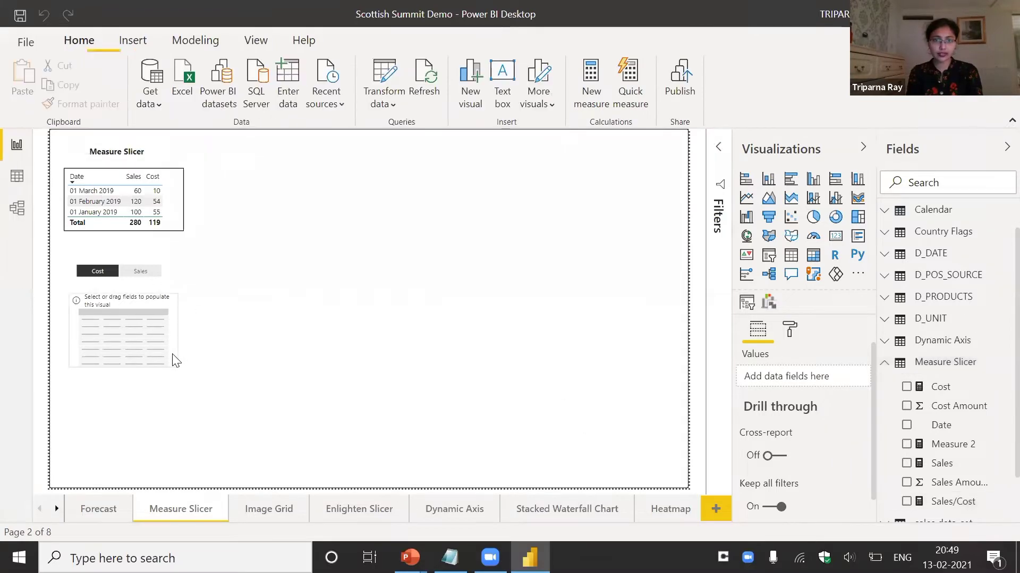
pyautogui.click(176, 361)
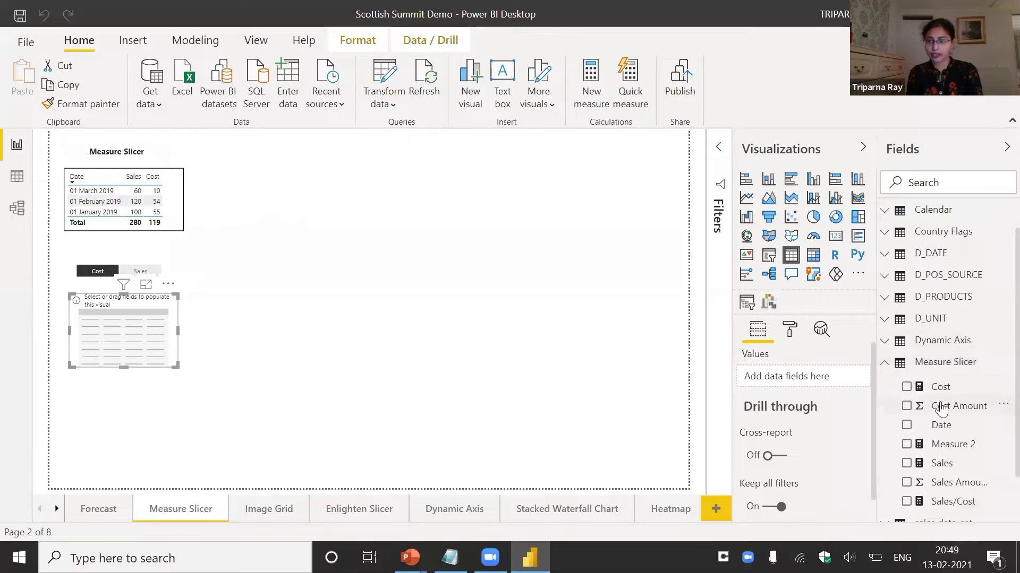
pyautogui.moveTo(941, 425); pyautogui.dragTo(816, 380)
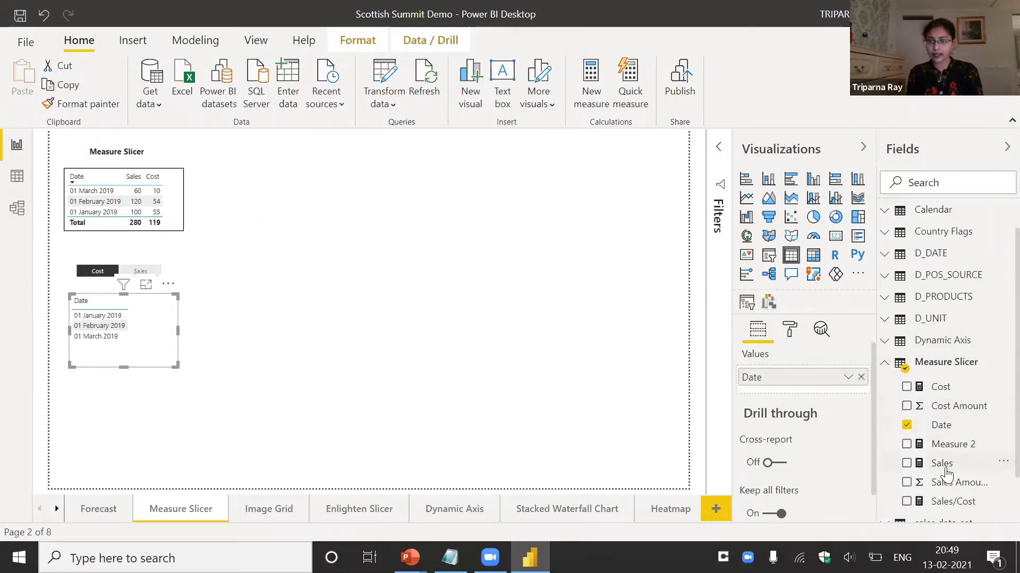
pyautogui.moveTo(950, 501); pyautogui.dragTo(802, 393)
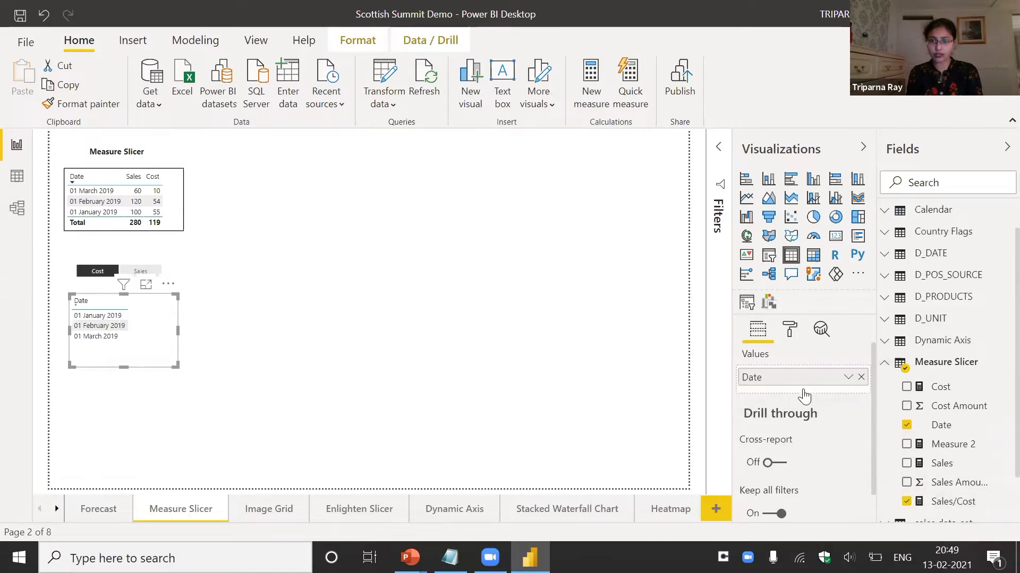
pyautogui.click(175, 283)
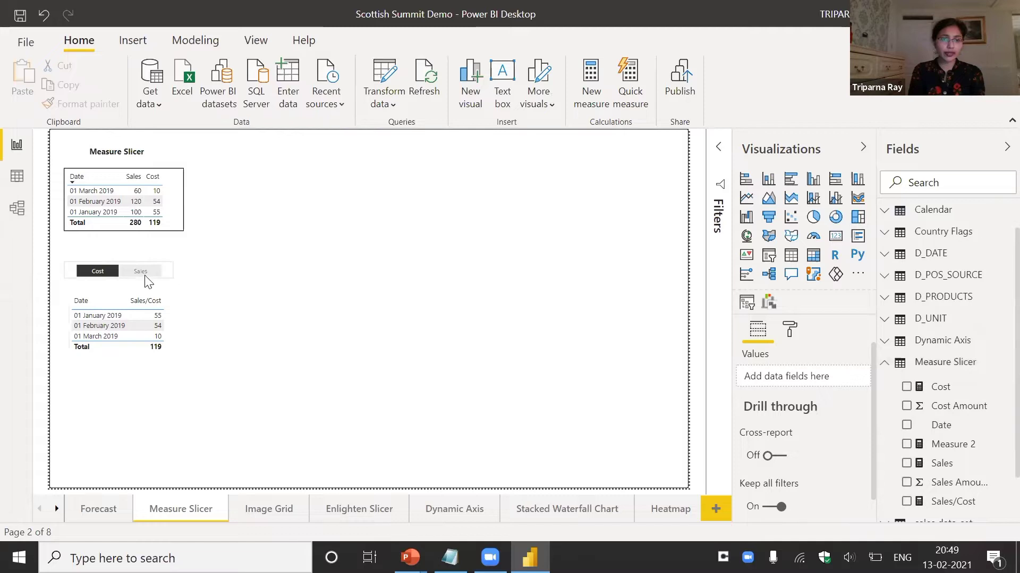
pyautogui.click(149, 281)
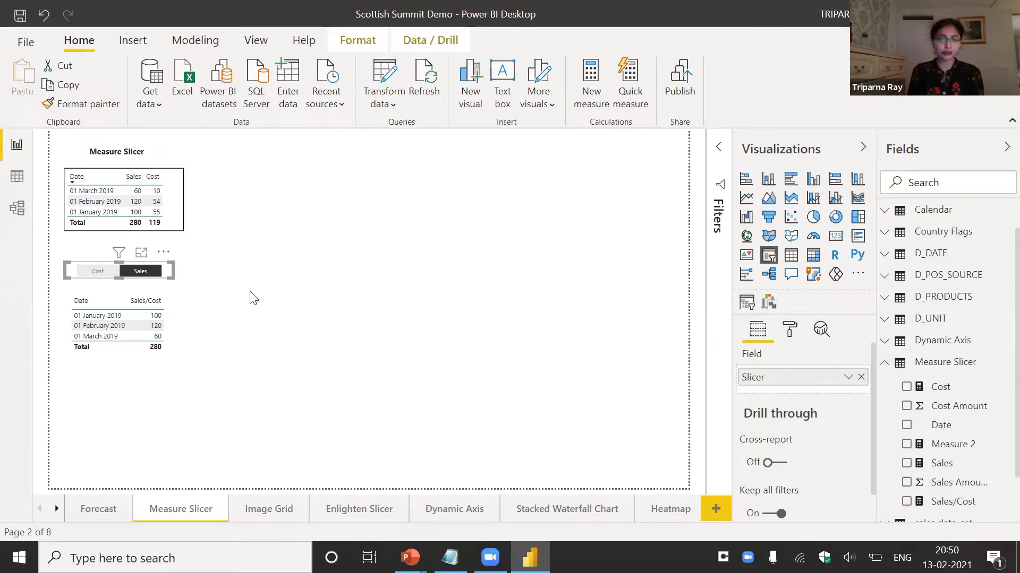
# Switch to the PowerPoint slide show and advance from the Measure Slicer slide to the Image Grid slide
pyautogui.hotkey('alt', 'Tab')
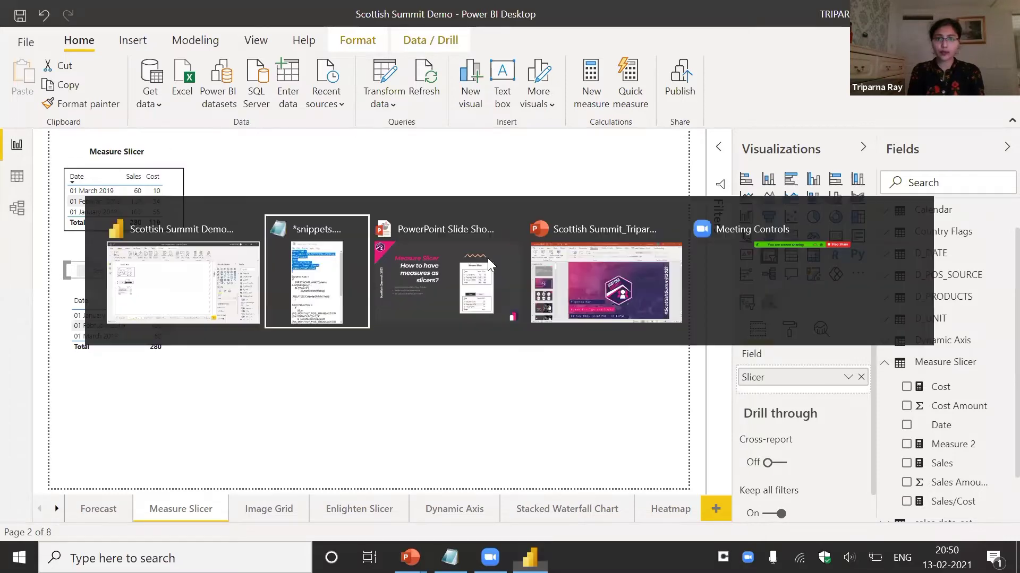
pyautogui.hotkey('alt', 'Tab')
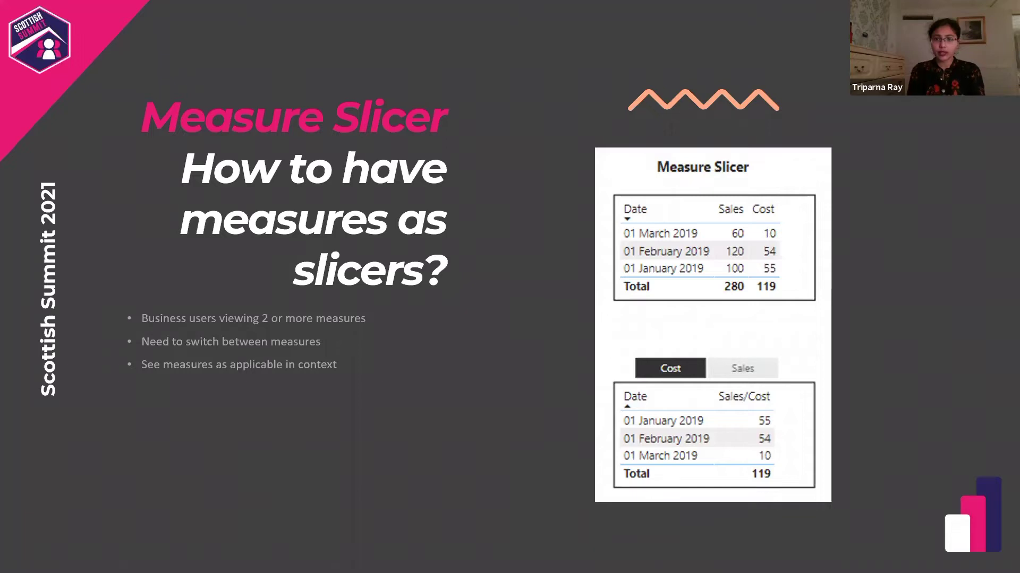
pyautogui.press('Right')
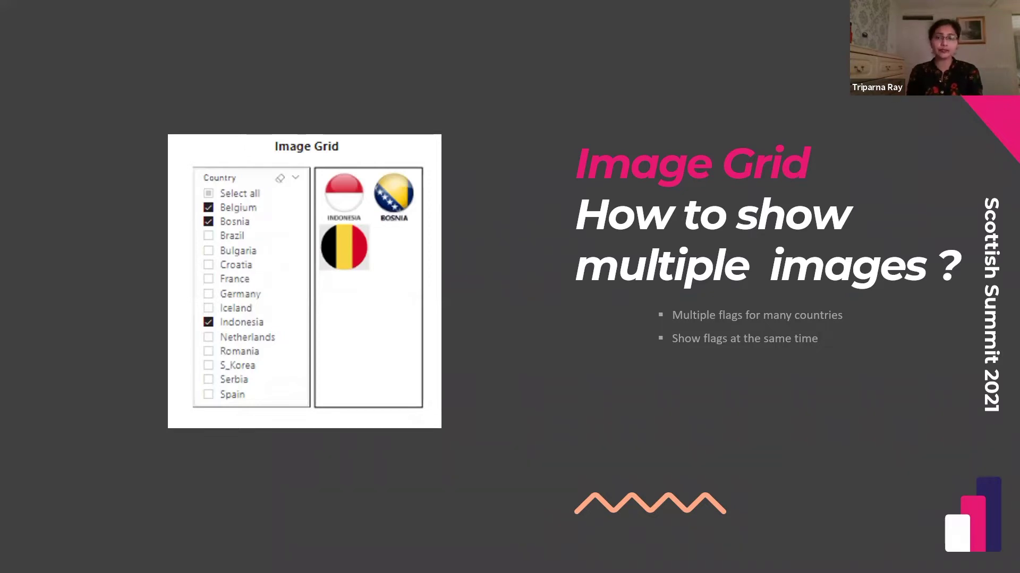
# Switch back to Power BI Desktop, go to the Image Grid report page and open the AppSource visuals gallery
pyautogui.hotkey('alt', 'Tab')
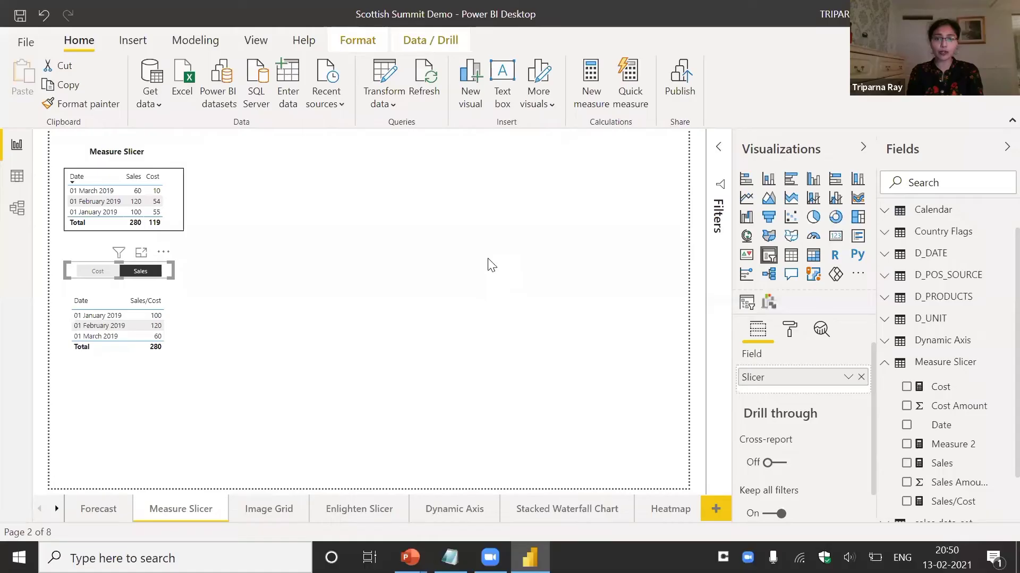
pyautogui.click(278, 509)
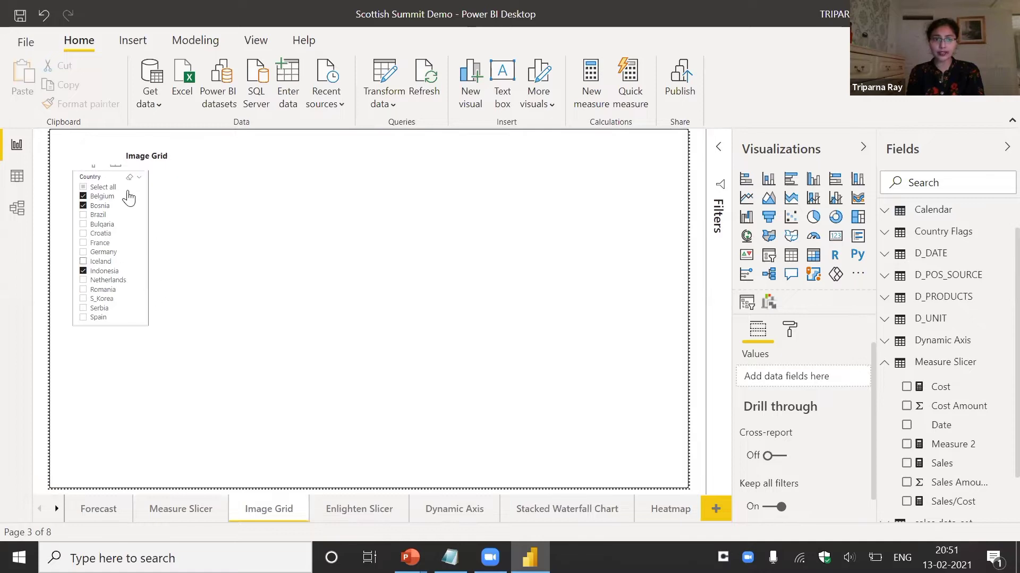
pyautogui.click(859, 275)
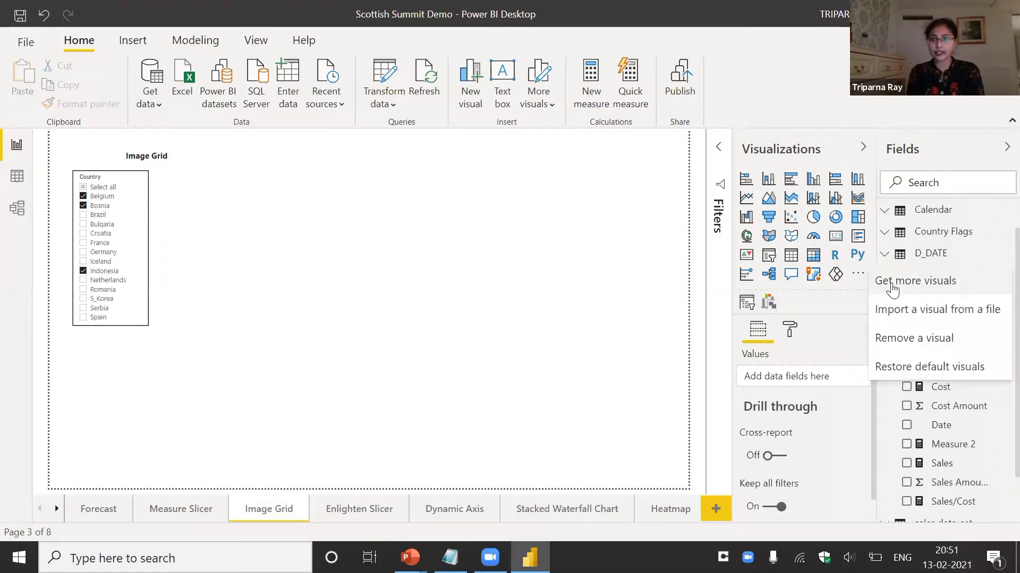
pyautogui.click(610, 279)
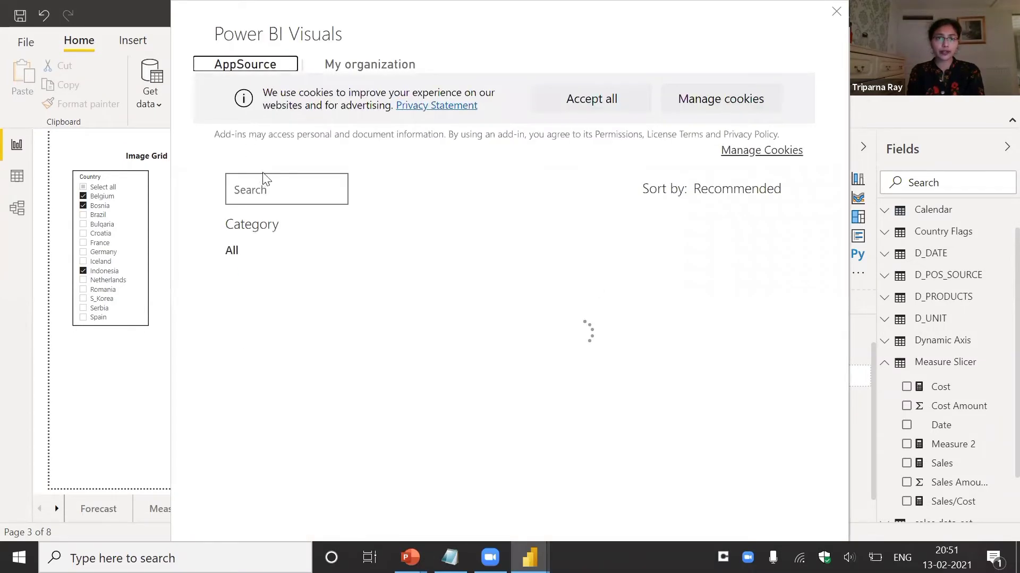
# Search the AppSource visuals for "image grid" and add the first matching visual to the report
pyautogui.click(261, 186)
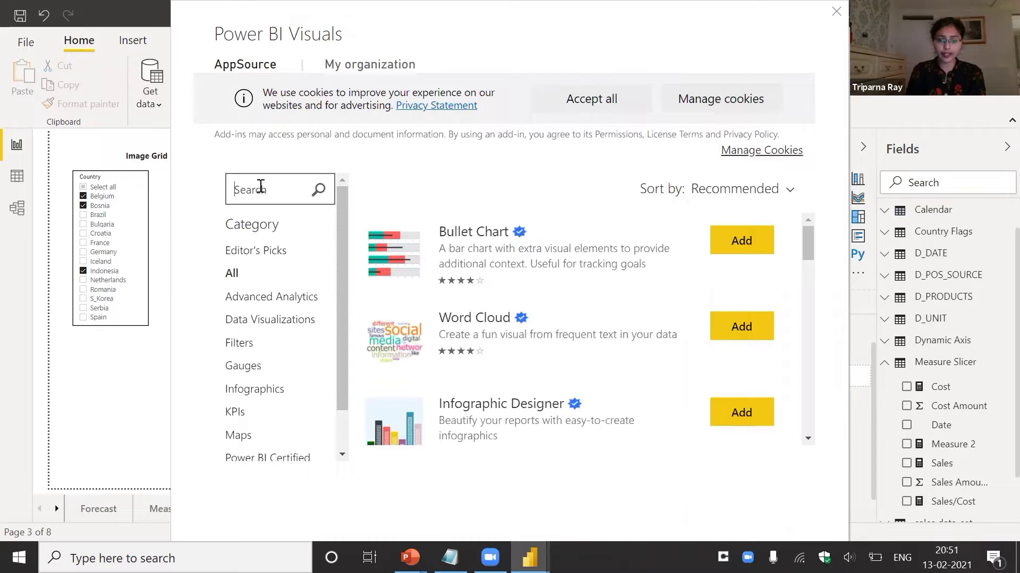
pyautogui.write('image grid')
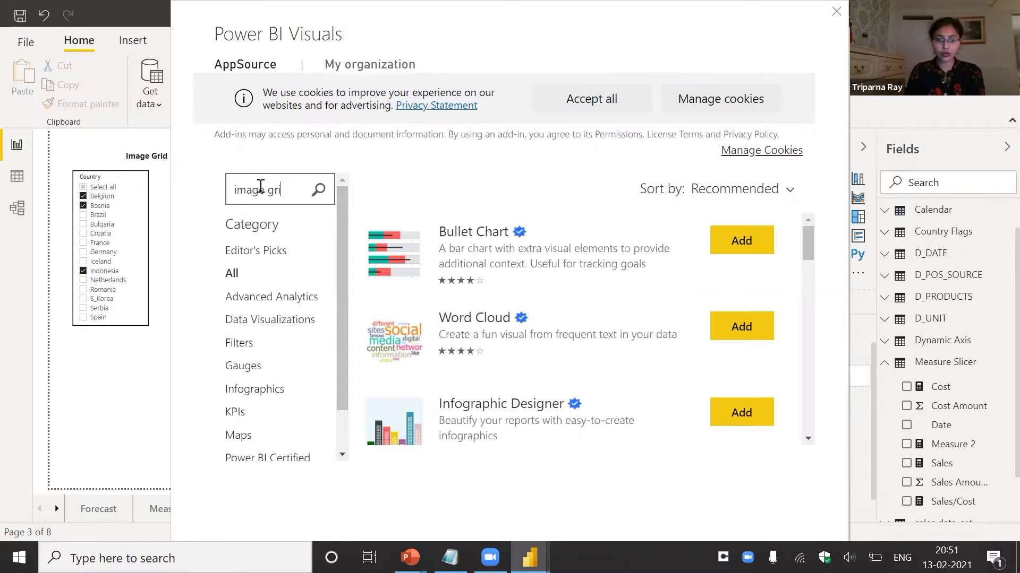
pyautogui.click(318, 189)
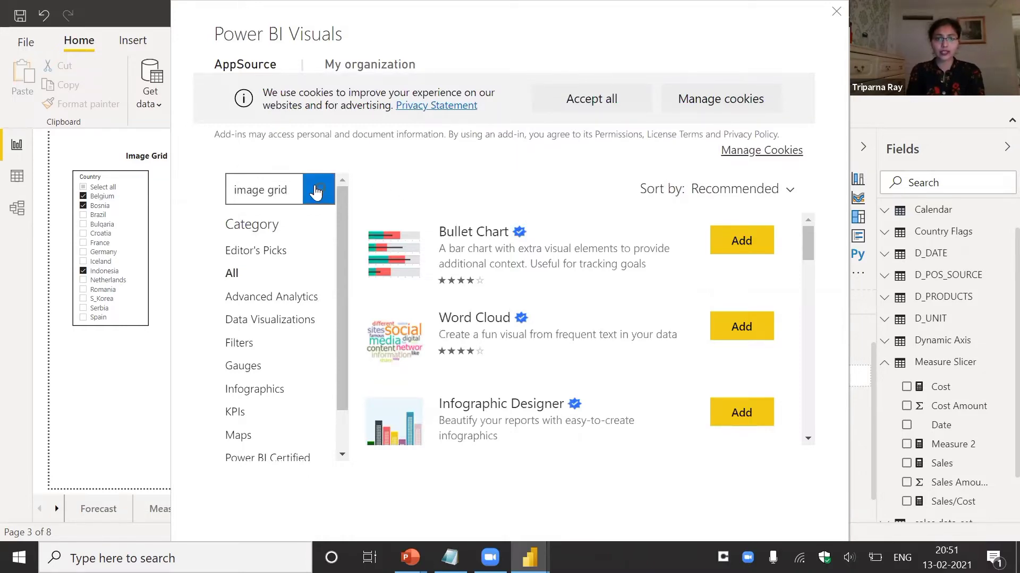
pyautogui.click(754, 242)
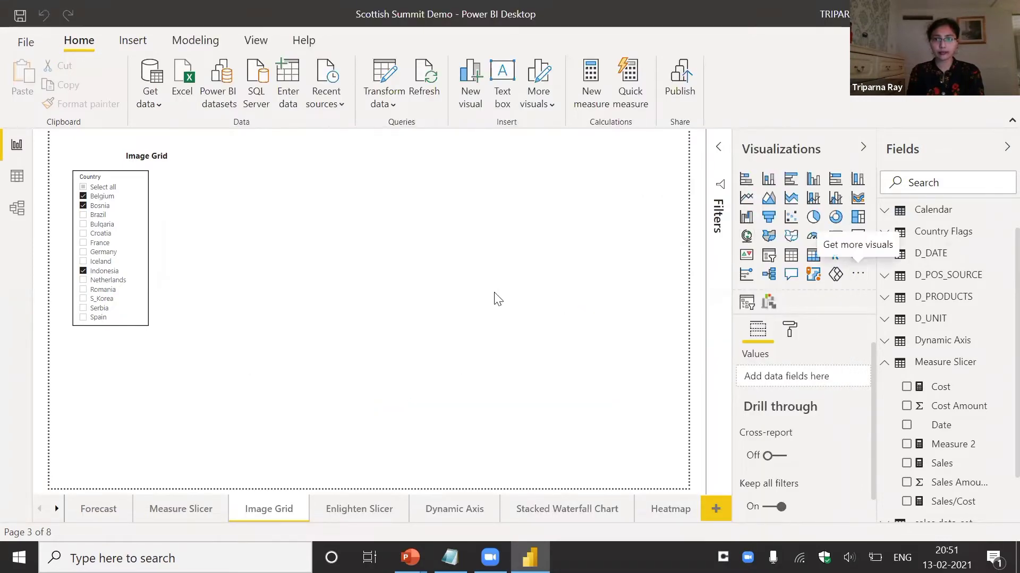
# Add an Image Grid visual to the page, place it beside the Country slicer and widen it slightly
pyautogui.click(639, 304)
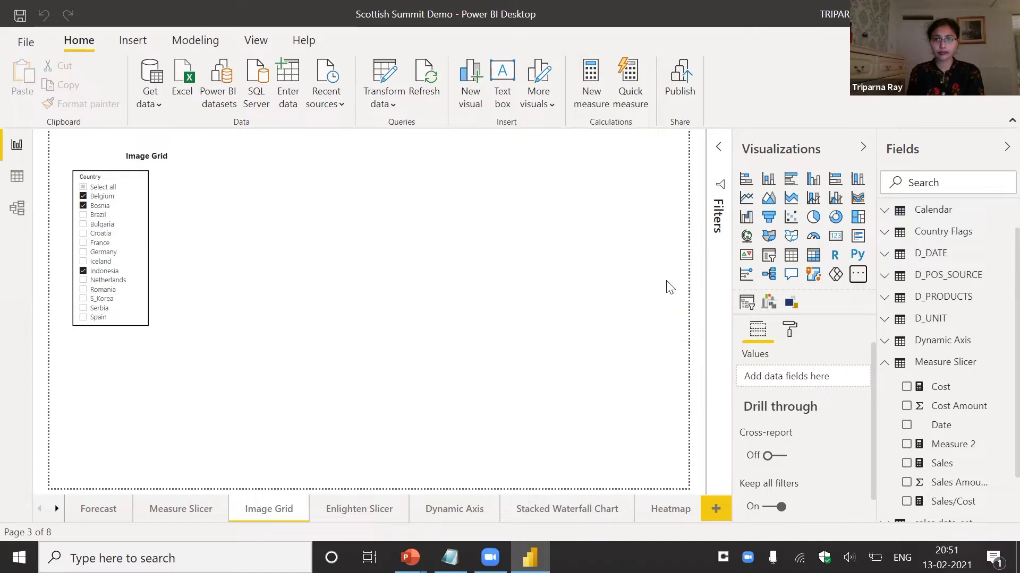
pyautogui.click(790, 304)
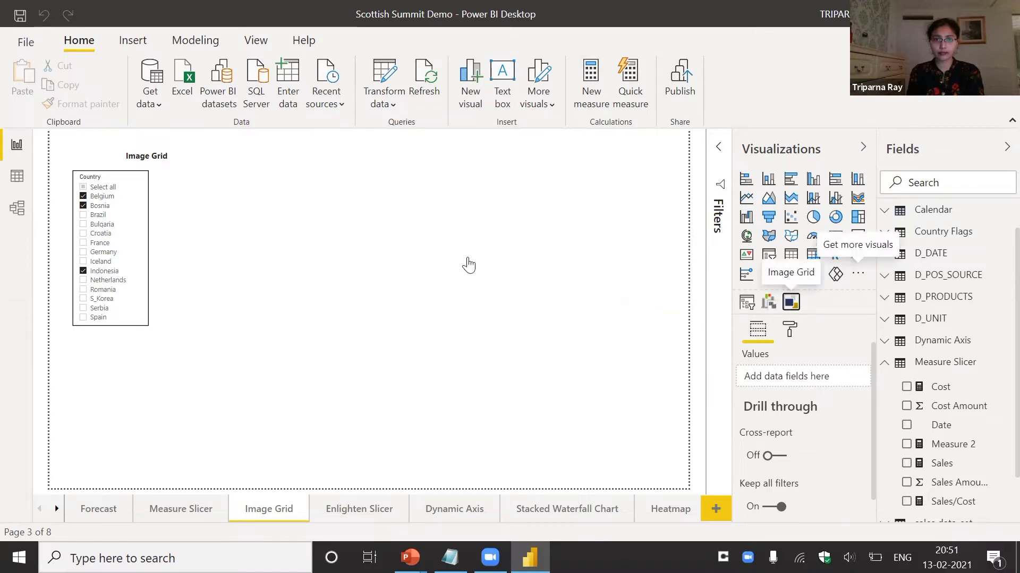
pyautogui.moveTo(300, 224); pyautogui.dragTo(226, 219)
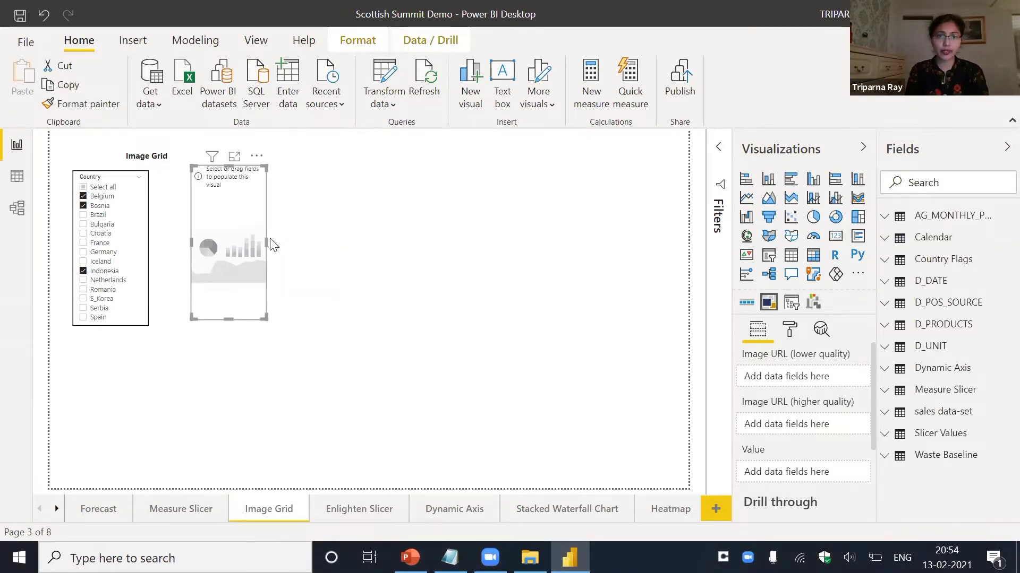
pyautogui.moveTo(266, 242); pyautogui.dragTo(304, 243)
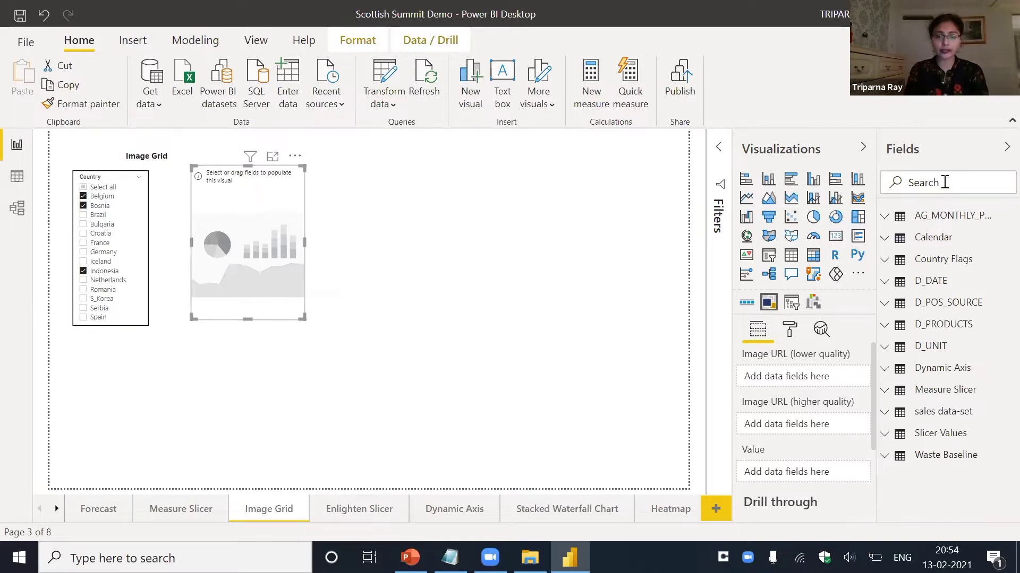
# Find the Country Flags Image column and assign it to the image grid's Image URL (lower quality) field
pyautogui.click(944, 182)
pyautogui.write('Image')
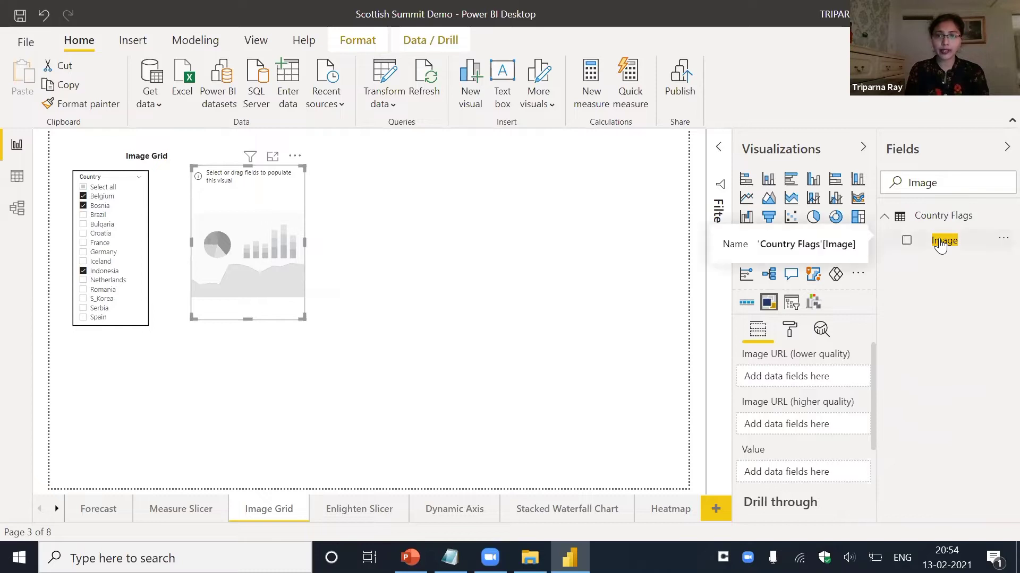
pyautogui.click(940, 242)
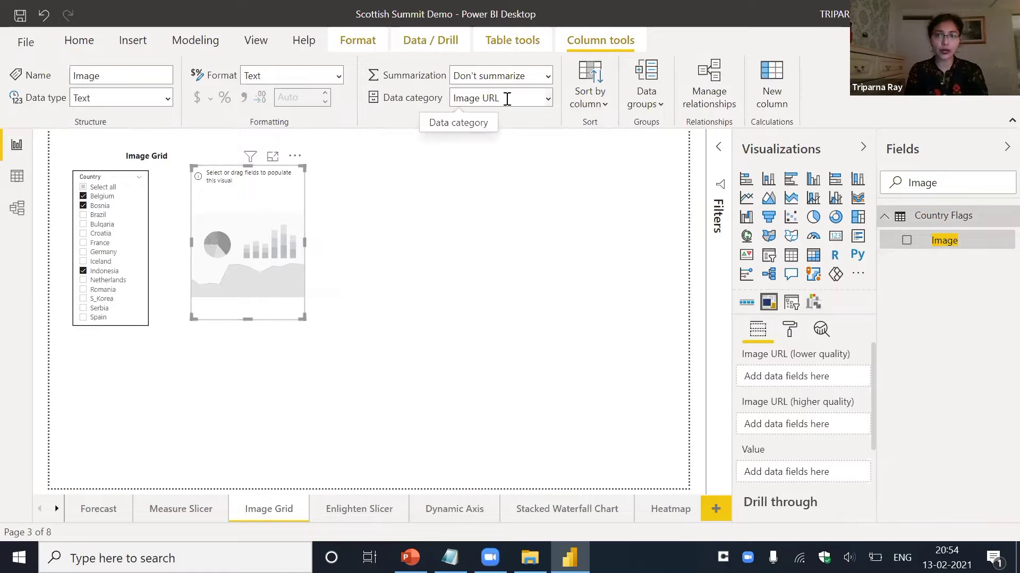
pyautogui.moveTo(942, 245); pyautogui.dragTo(795, 378)
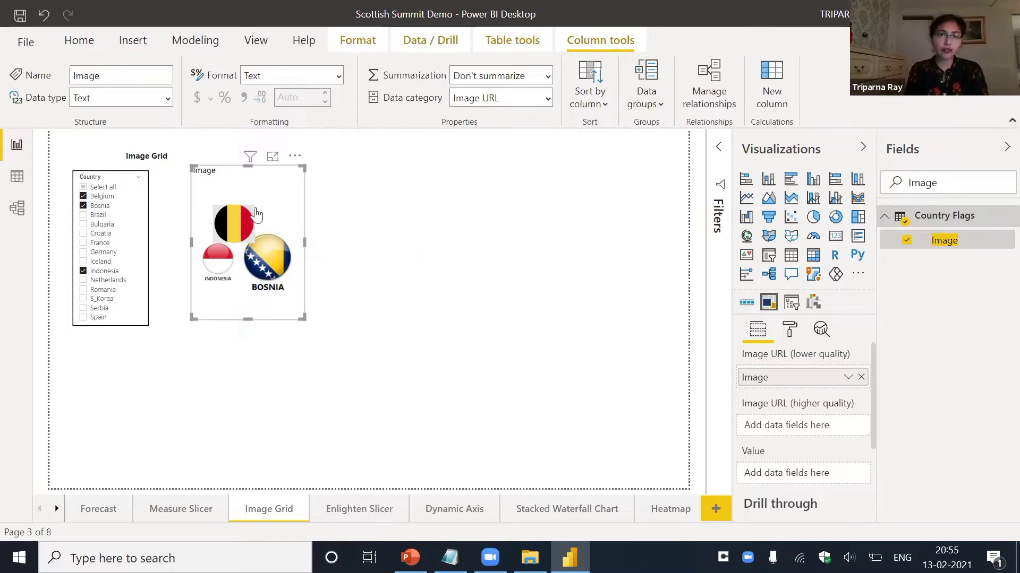
pyautogui.click(277, 323)
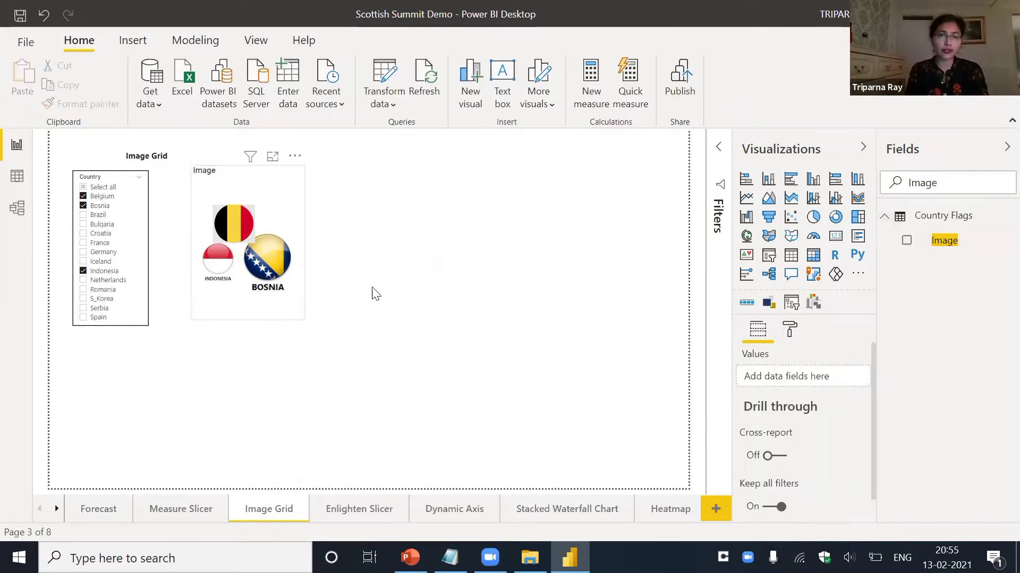
# Set the image grid's Render type to Weighted circles and reopen the render type options
pyautogui.click(289, 305)
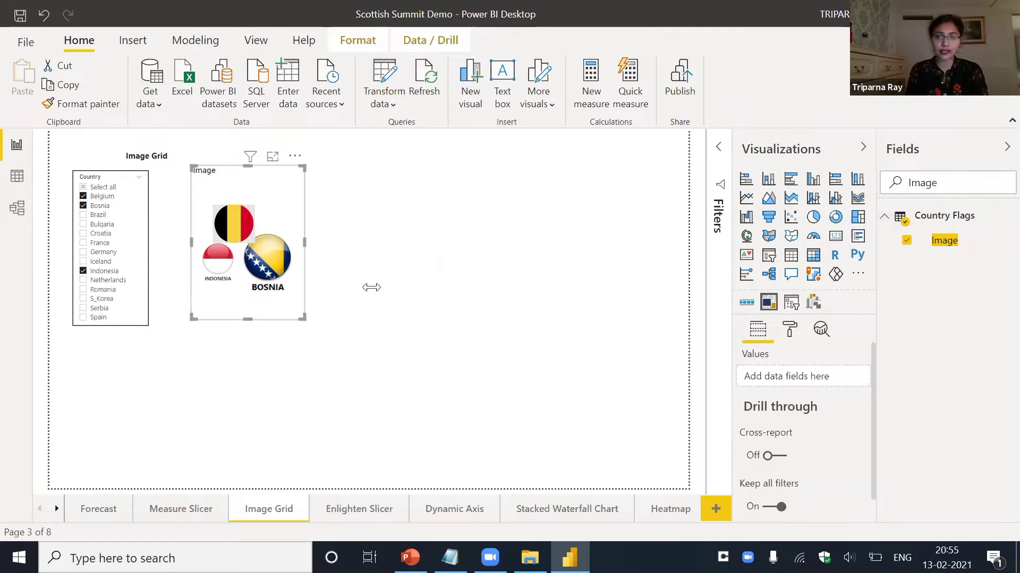
pyautogui.click(790, 329)
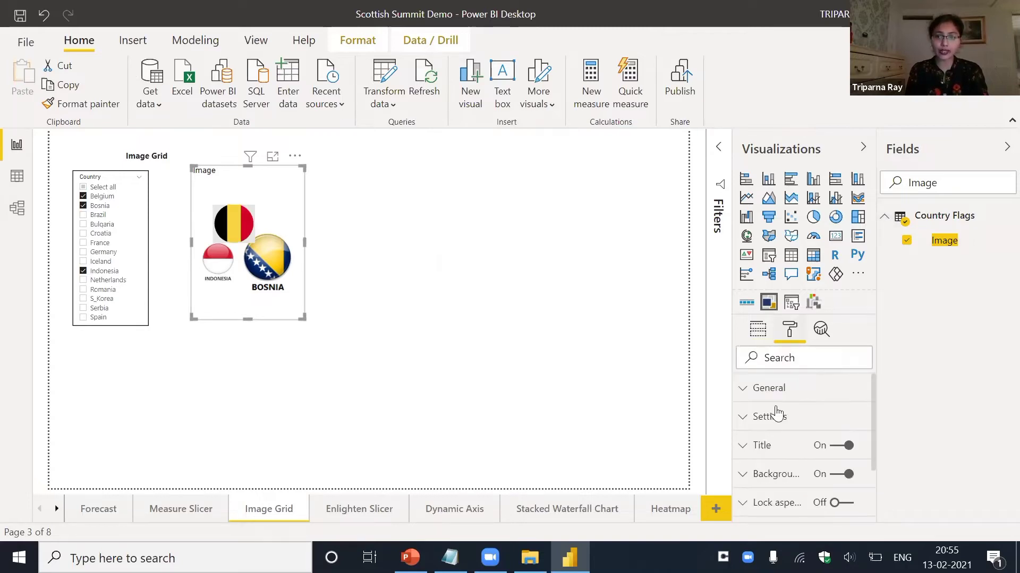
pyautogui.click(771, 418)
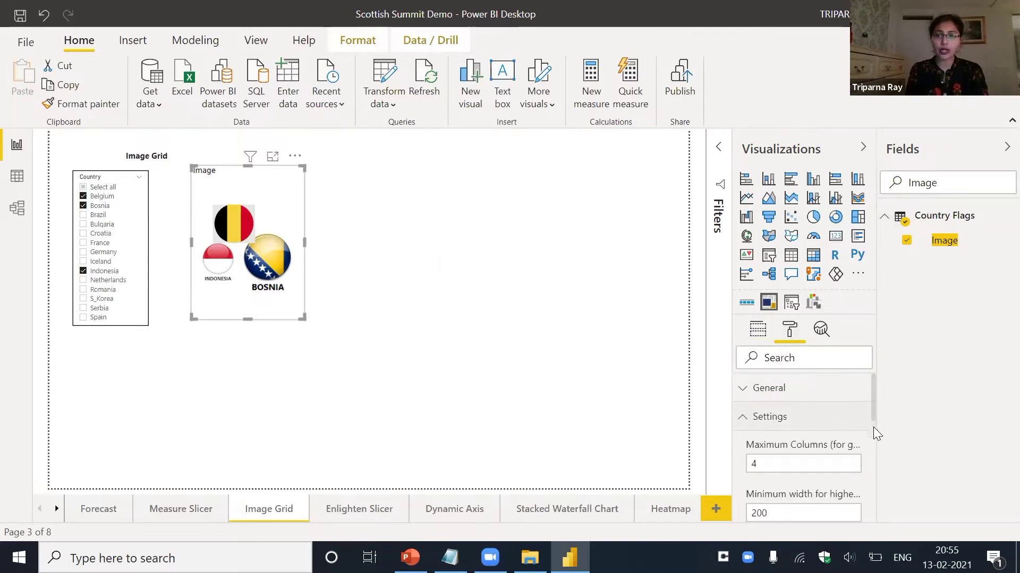
pyautogui.scroll(-2, 873, 429)
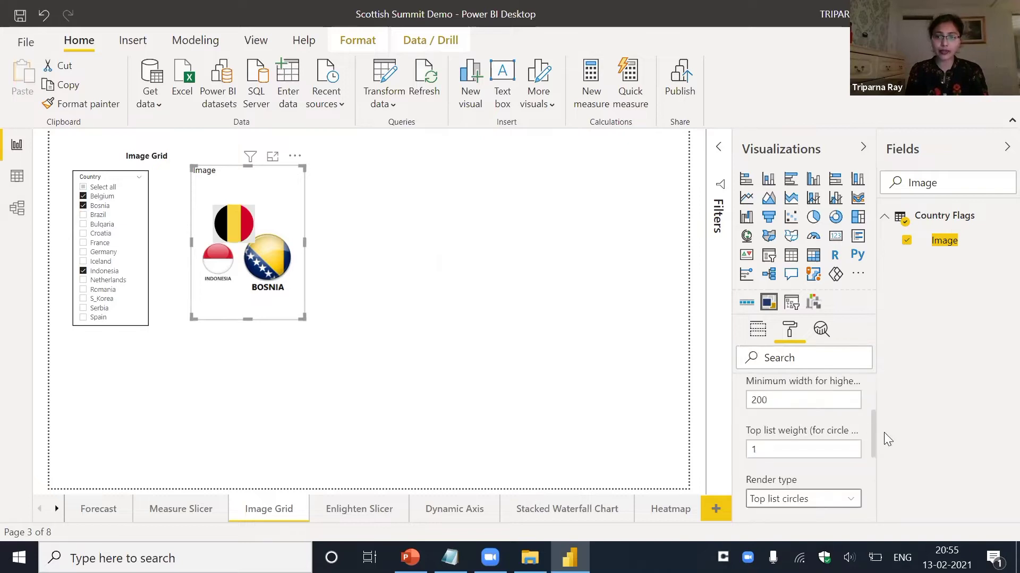
pyautogui.scroll(1, 874, 420)
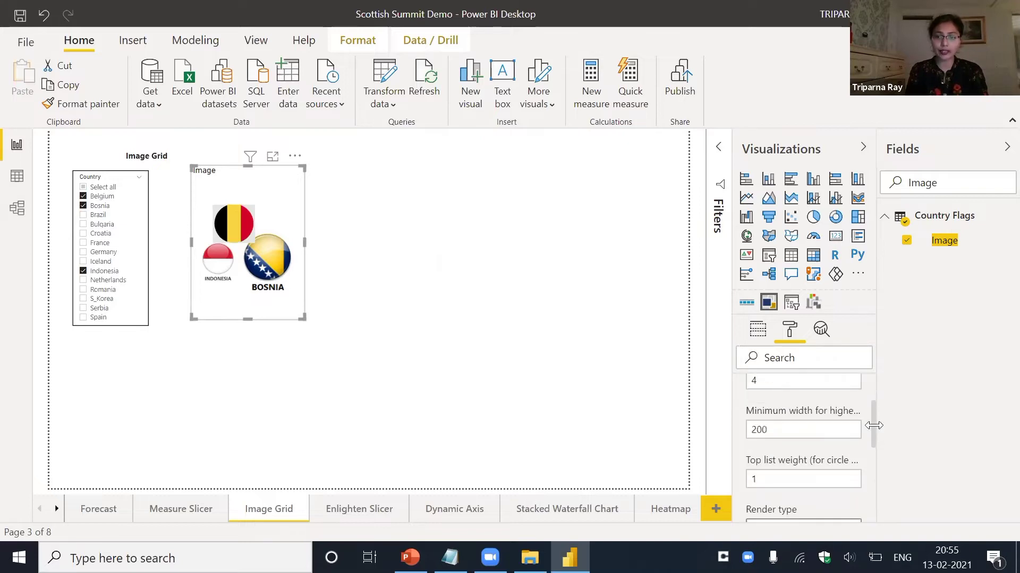
pyautogui.scroll(-2, 876, 451)
pyautogui.scroll(-1, 799, 422)
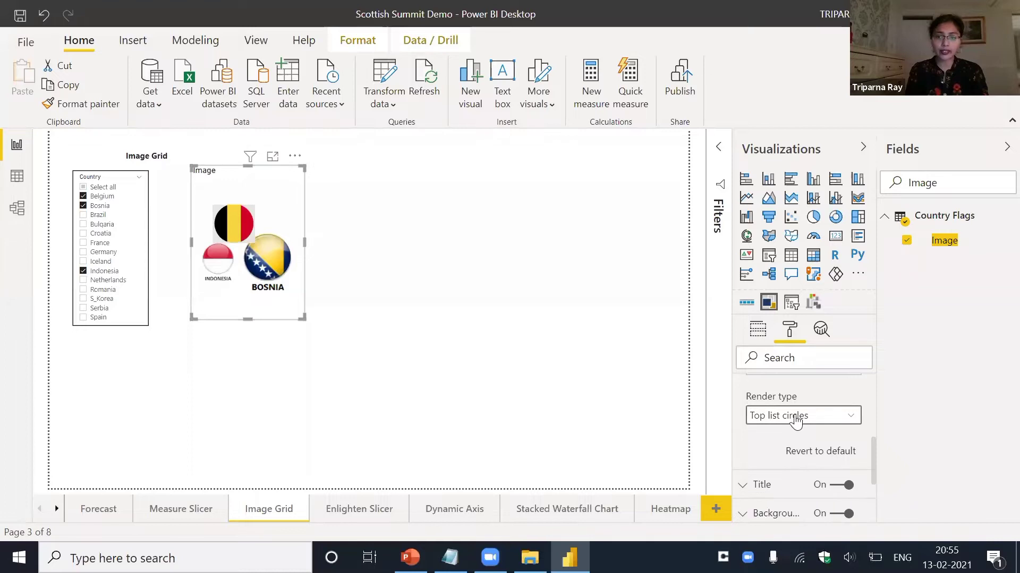
pyautogui.click(795, 418)
pyautogui.click(788, 452)
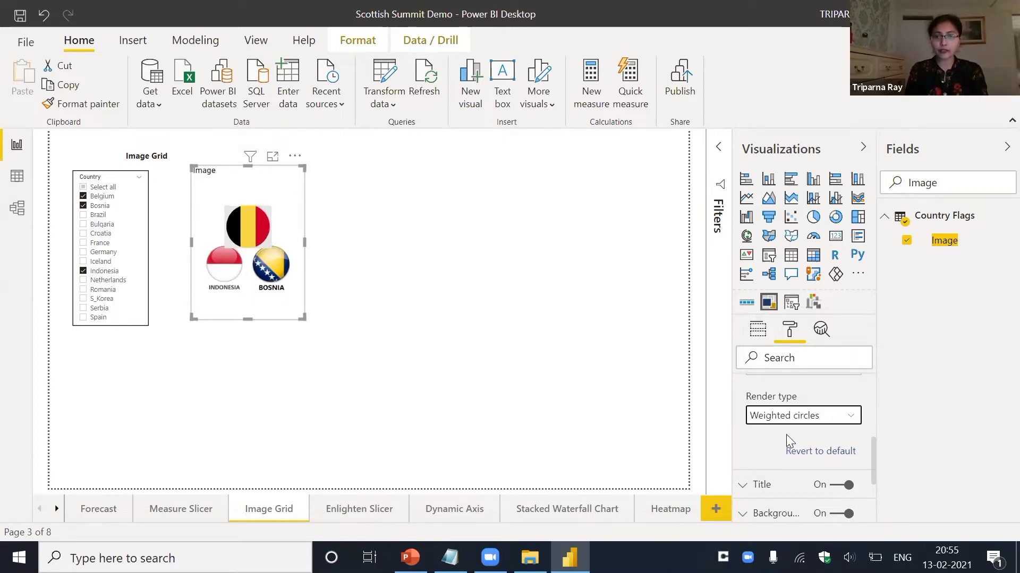
pyautogui.click(786, 416)
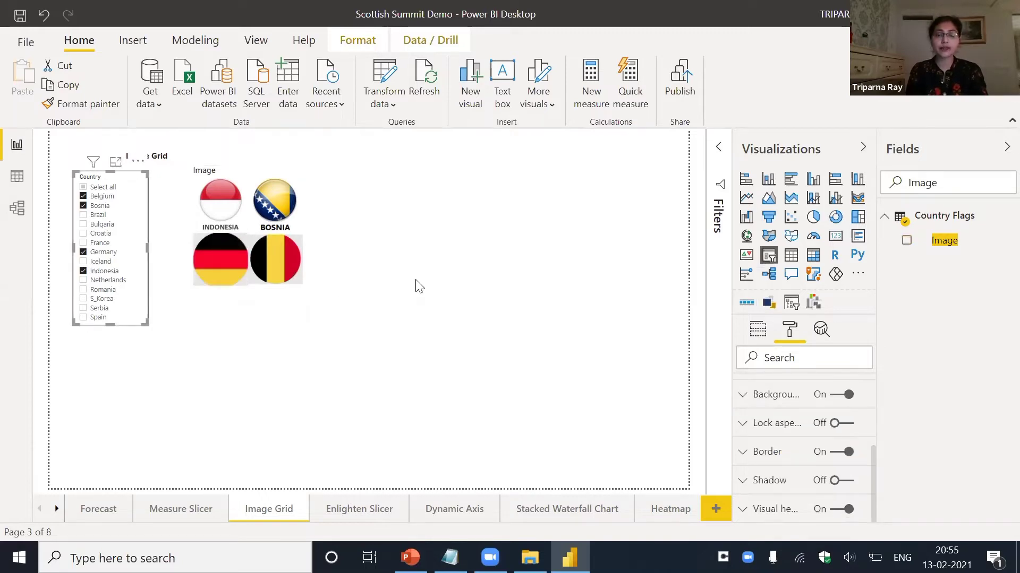
# Switch to the PowerPoint slide show and advance from the Image Grid slide to the Enlighten Slicer slide
pyautogui.hotkey('alt', 'Tab')
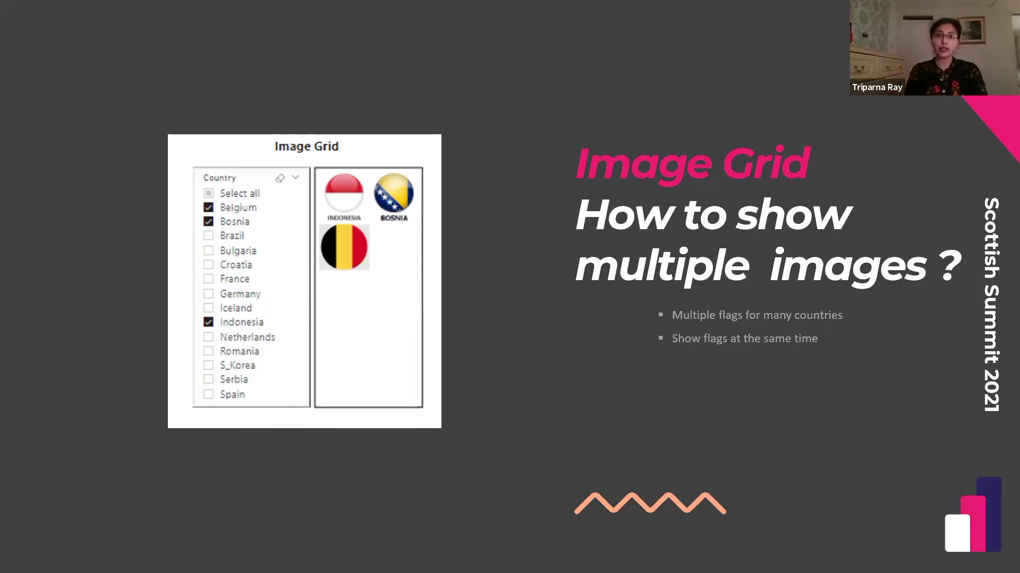
pyautogui.press('Right')
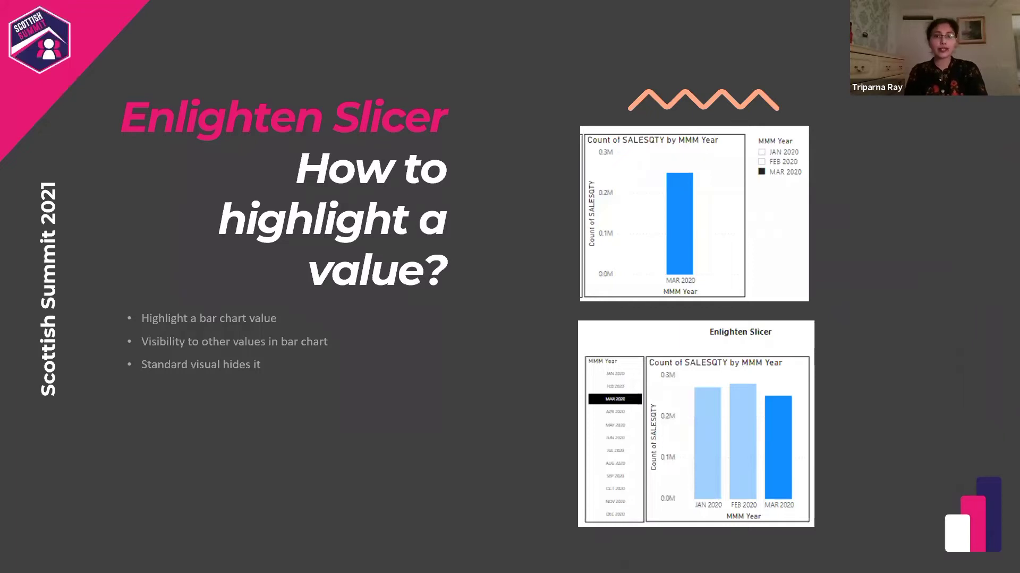
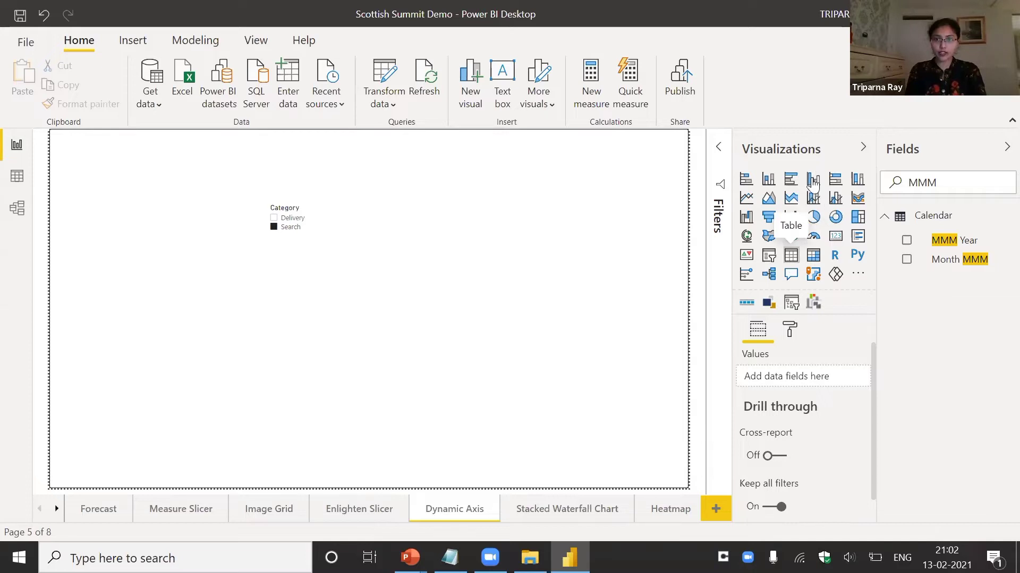
# Add an empty clustered column chart to the Dynamic Axis page and place it beside the Category slicer
pyautogui.moveTo(814, 186); pyautogui.dragTo(199, 416)
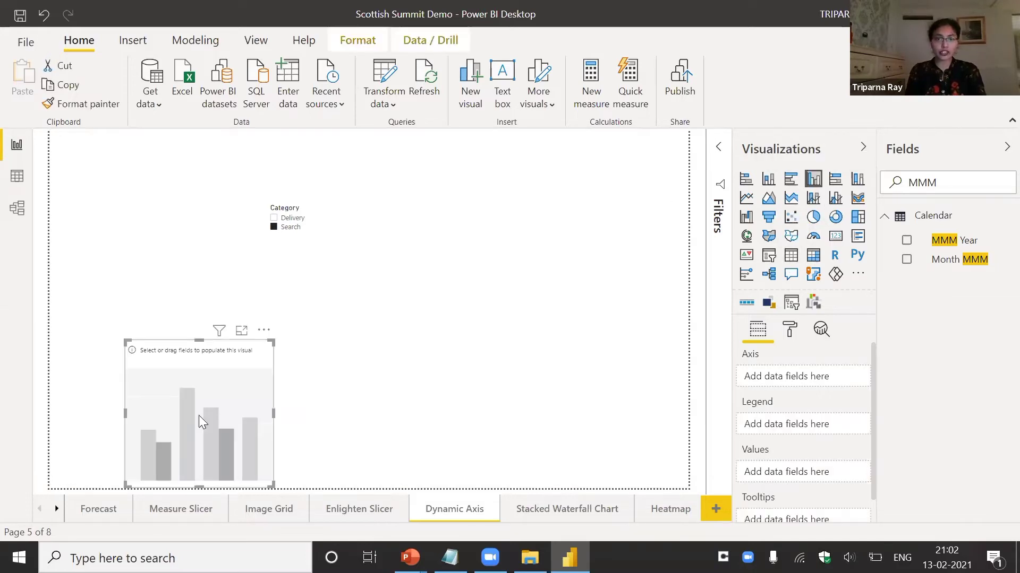
pyautogui.moveTo(196, 230); pyautogui.dragTo(145, 244)
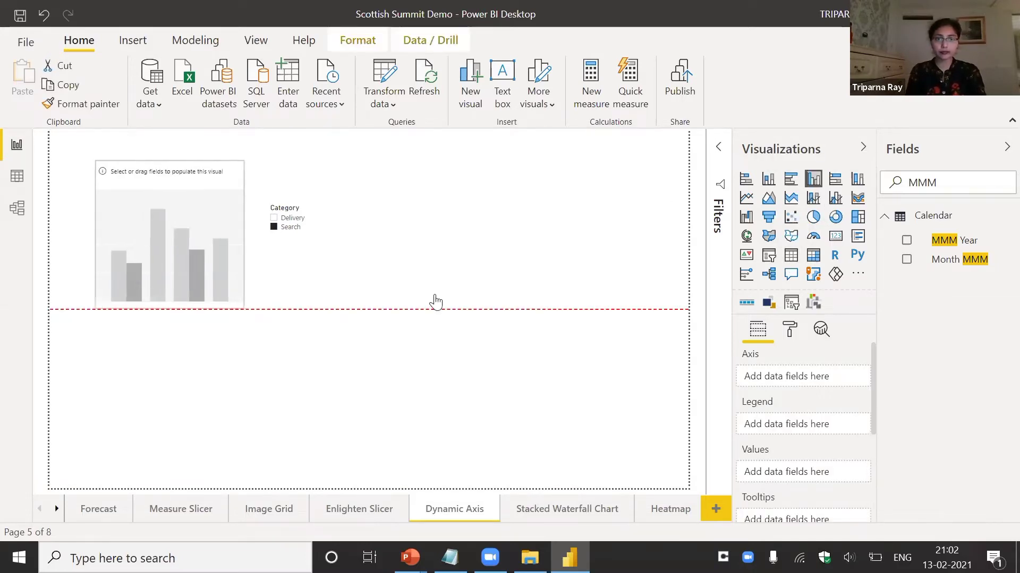
# Clear the field search and start a new calculated column in the Dynamic Axis table
pyautogui.doubleClick(909, 181)
pyautogui.press('BackSpace')
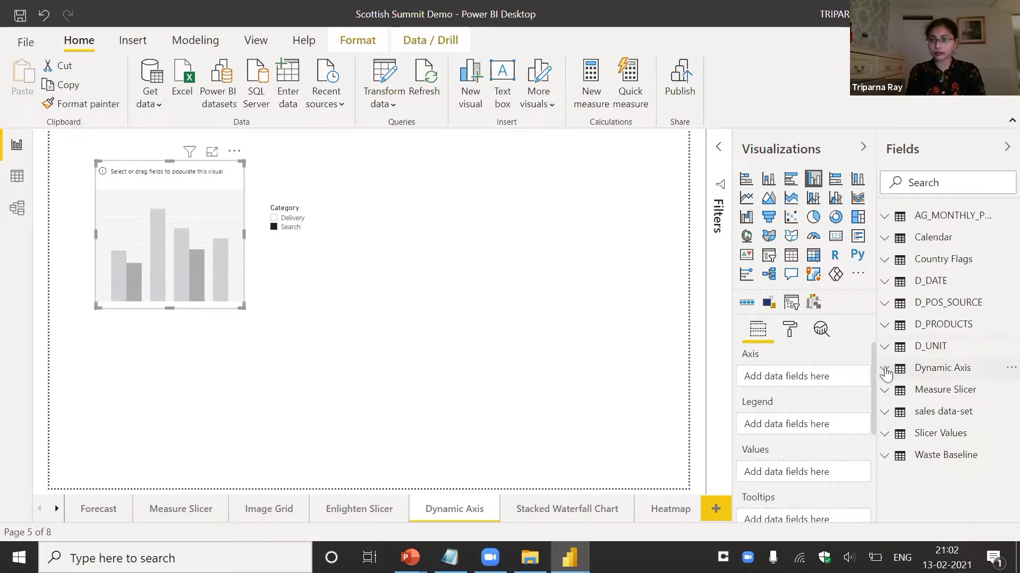
pyautogui.click(1001, 371)
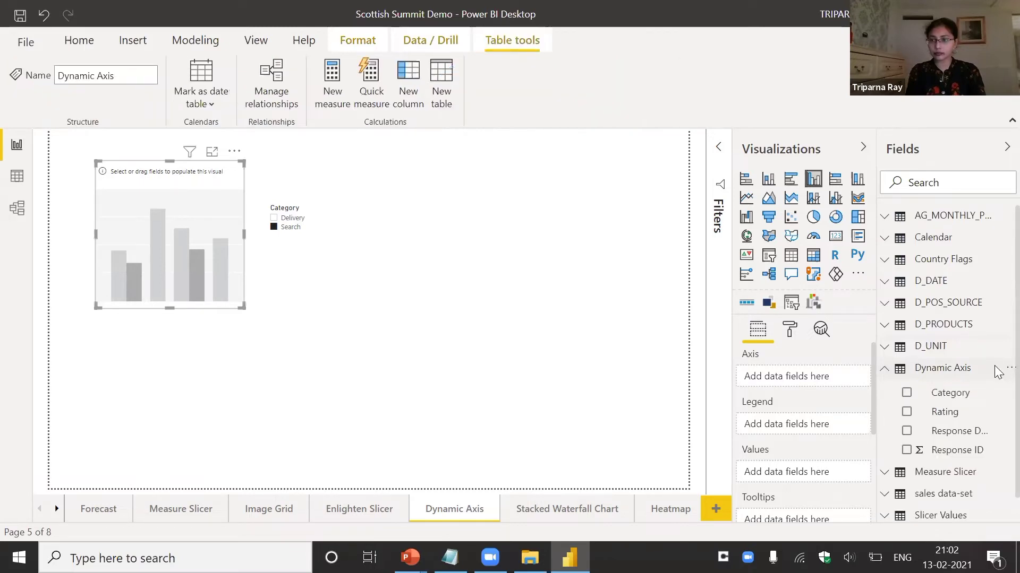
pyautogui.rightClick(997, 368)
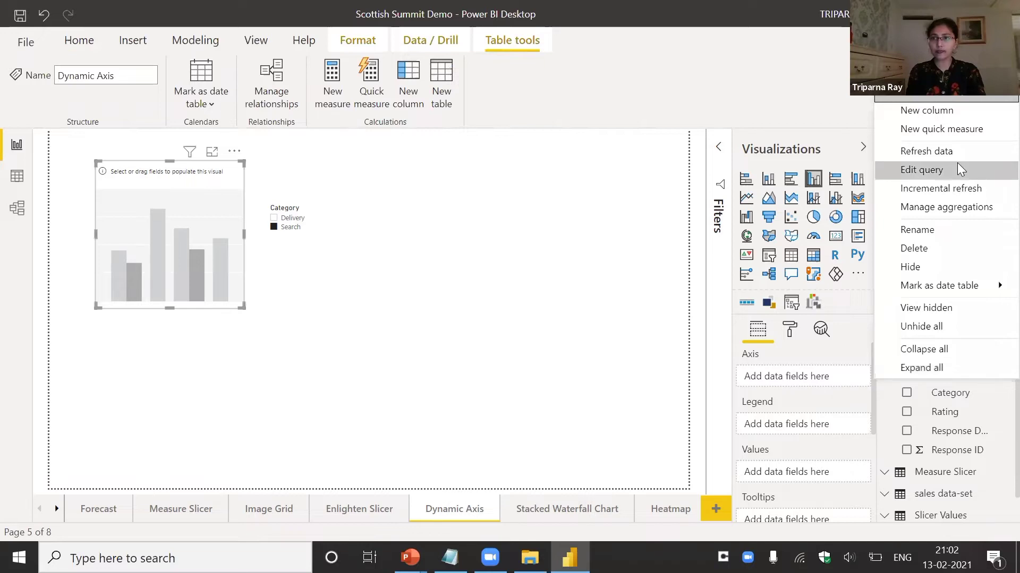
pyautogui.click(957, 163)
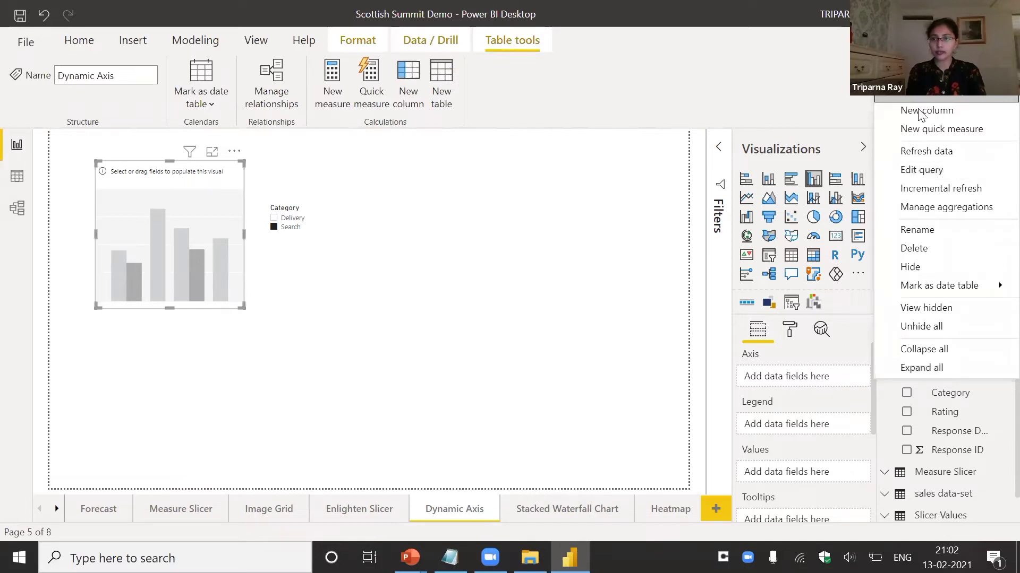
pyautogui.click(591, 219)
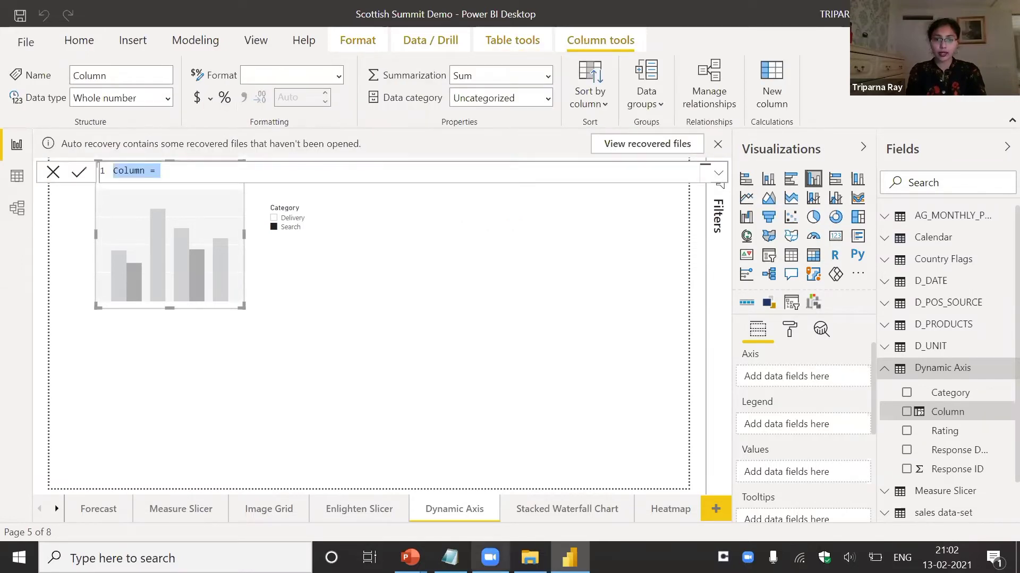
# Copy the Dynamic Axis formula from snippets.txt in Notepad and paste it over the new column's default formula in Power BI Desktop
pyautogui.hotkey('alt', 'Tab')
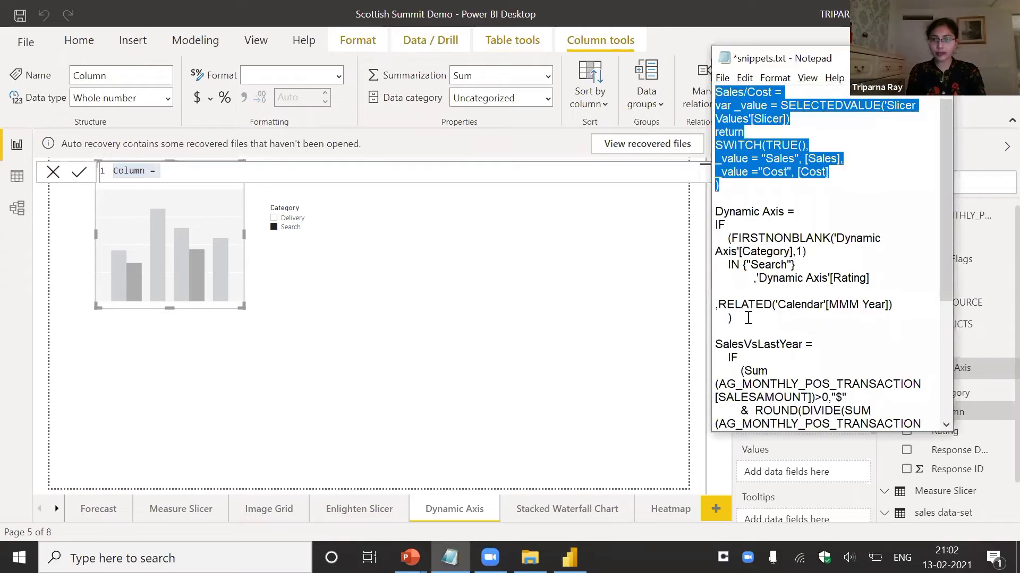
pyautogui.moveTo(710, 237); pyautogui.dragTo(733, 318)
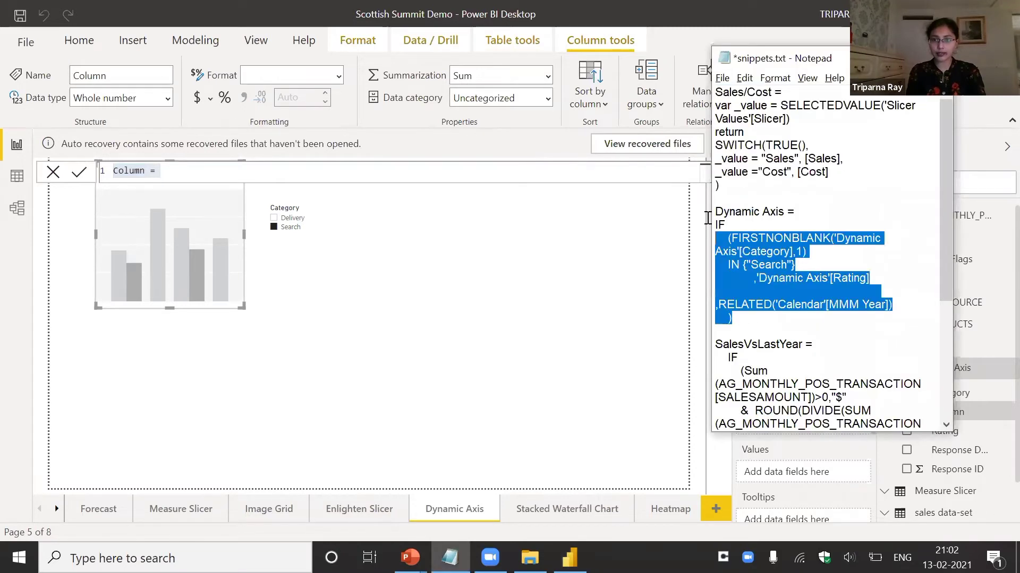
pyautogui.moveTo(705, 218); pyautogui.dragTo(706, 218)
pyautogui.hotkey('ctrl', 'c')
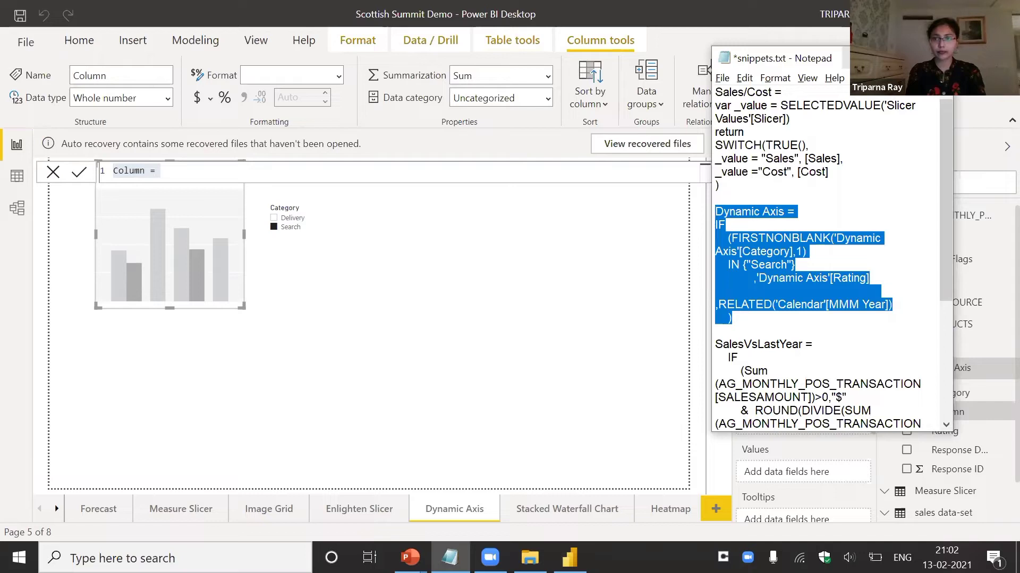
pyautogui.hotkey('alt', 'Tab')
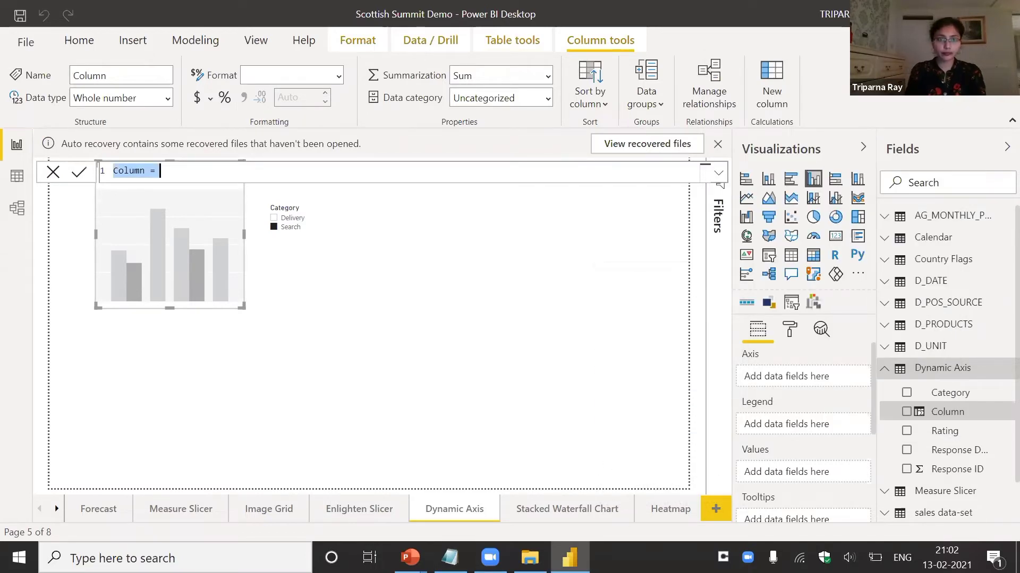
pyautogui.hotkey('ctrl', 'v')
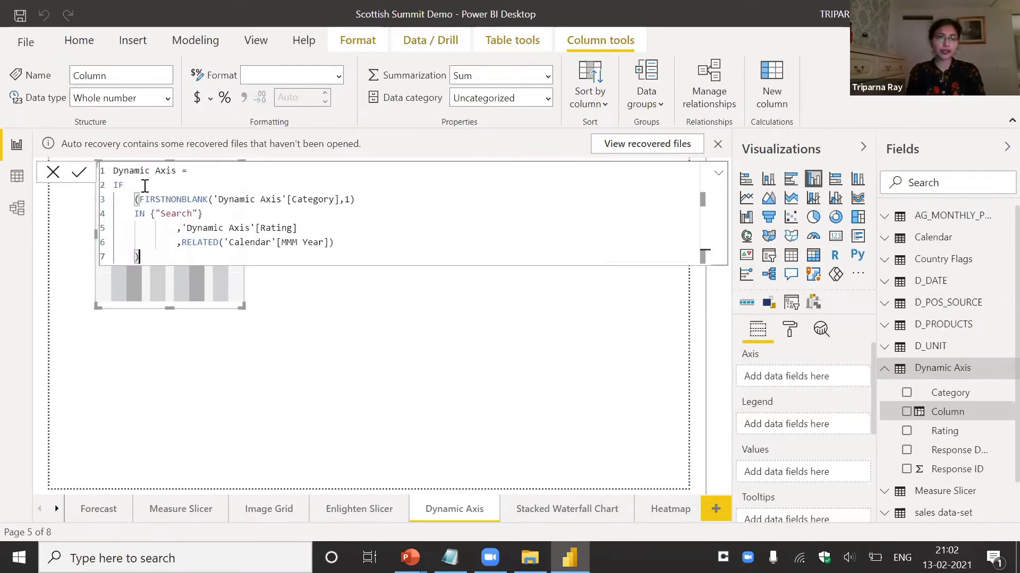
# Examine the Dynamic Axis formula part by part: the column name, the FIRSTNONBLANK test on Category, "Search", Rating and the related MMM Year
pyautogui.moveTo(140, 199); pyautogui.dragTo(365, 196)
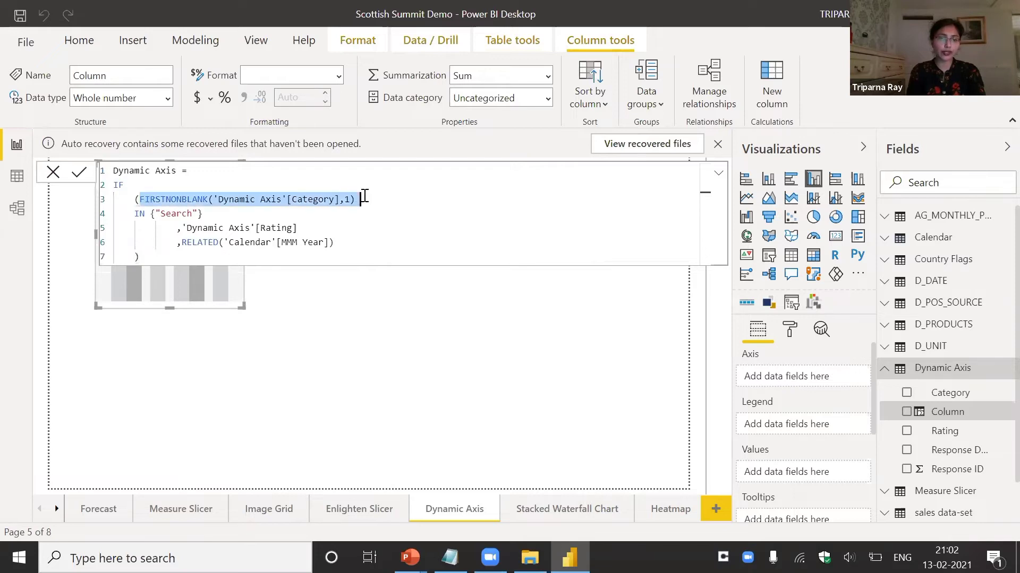
pyautogui.moveTo(206, 173); pyautogui.dragTo(114, 172)
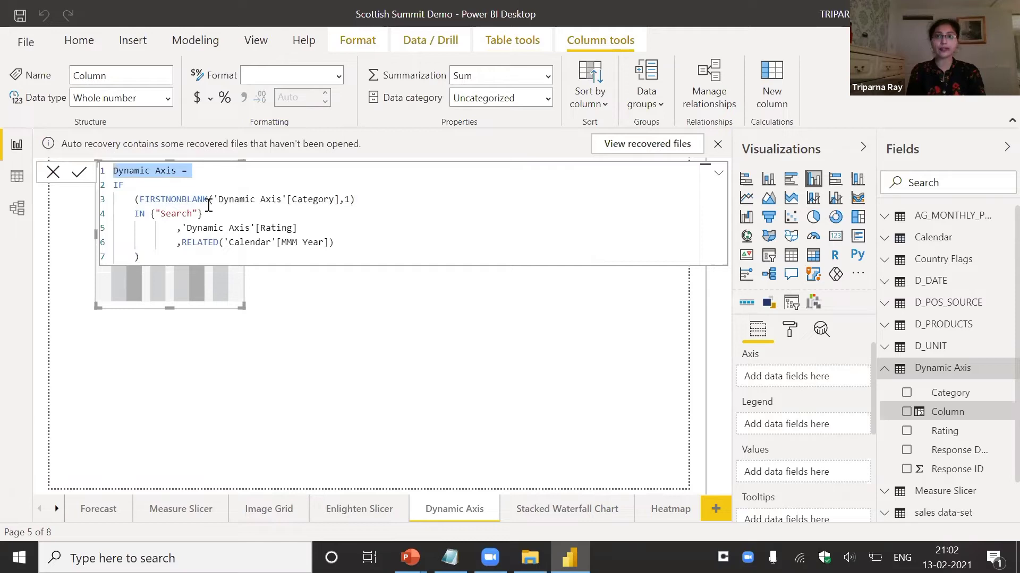
pyautogui.moveTo(209, 200); pyautogui.dragTo(387, 196)
pyautogui.click(381, 196)
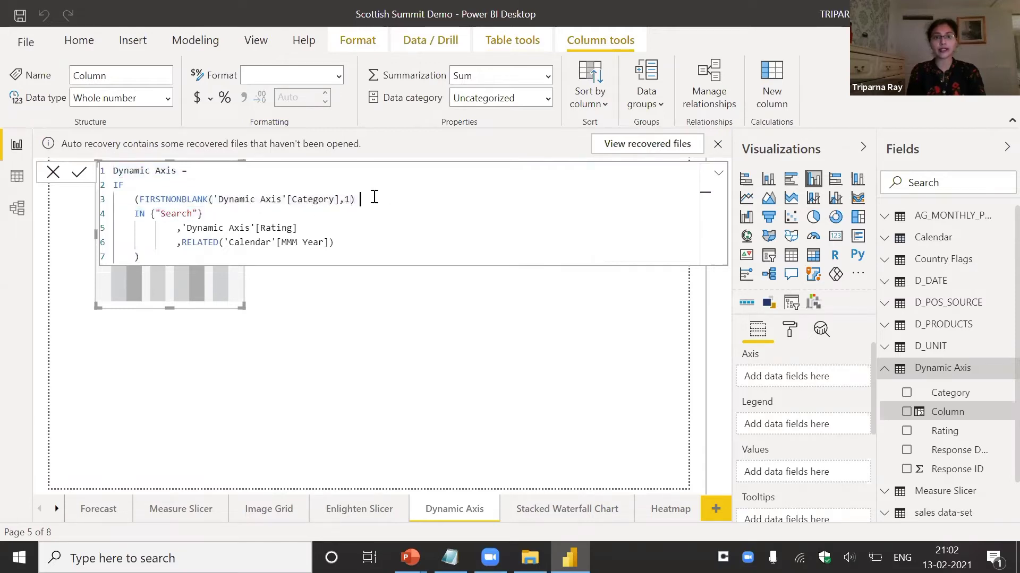
pyautogui.doubleClick(186, 213)
pyautogui.click(194, 217)
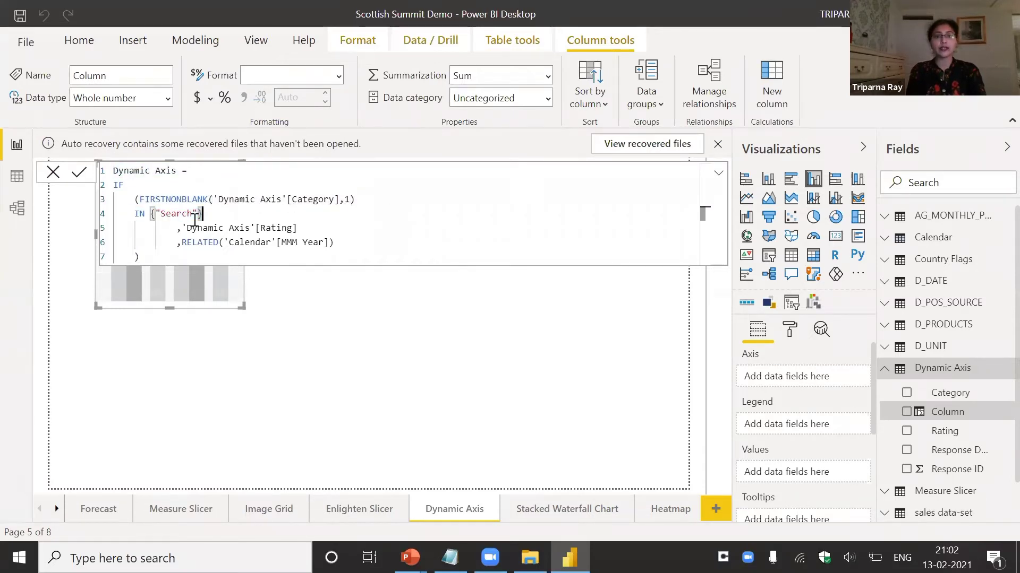
pyautogui.moveTo(182, 227); pyautogui.dragTo(328, 228)
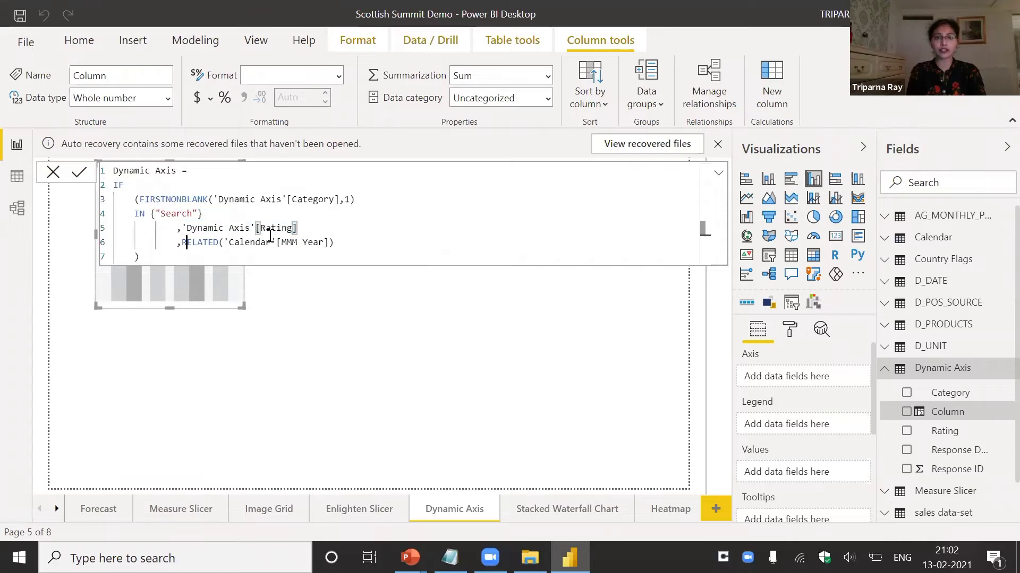
pyautogui.moveTo(186, 242); pyautogui.dragTo(363, 235)
pyautogui.click(363, 236)
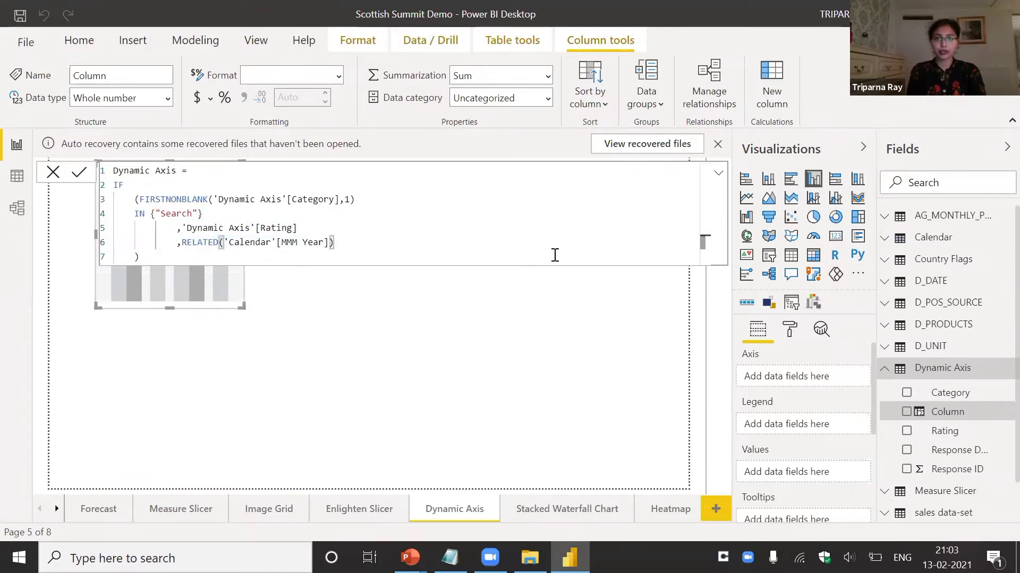
# Commit the Dynamic Axis column formula and collapse the formula editor to a single line
pyautogui.press('Down')
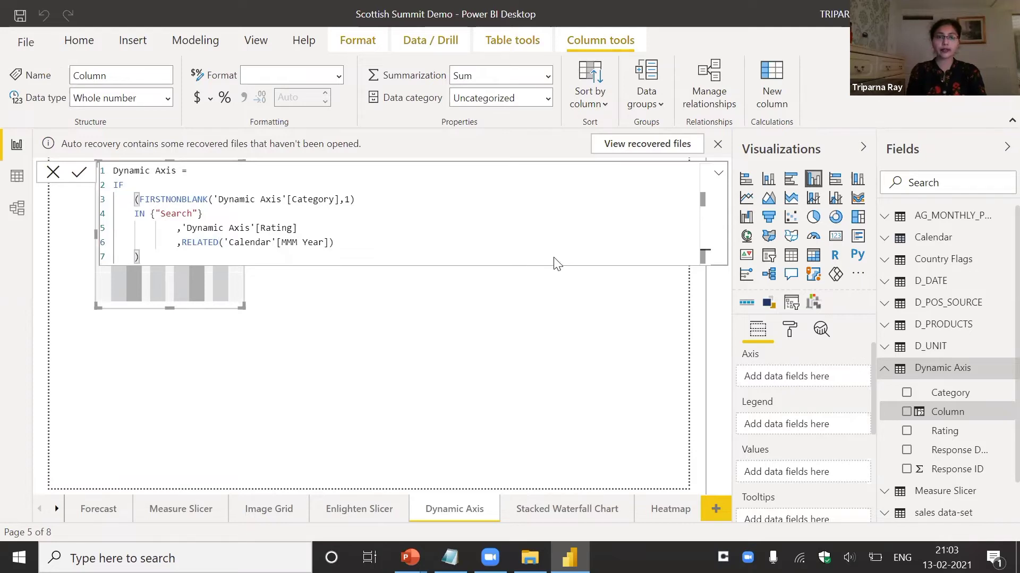
pyautogui.press('Return')
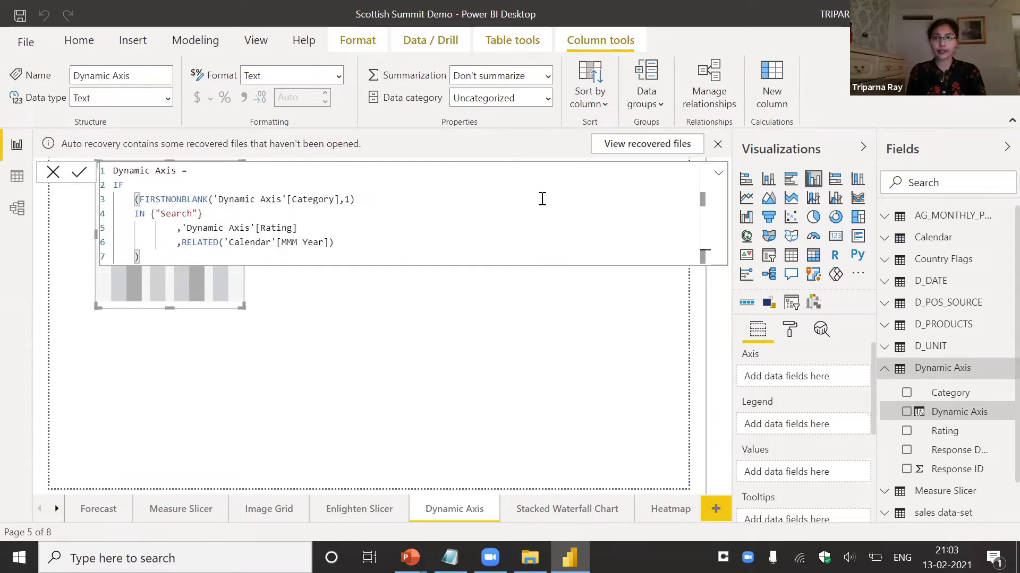
pyautogui.click(720, 171)
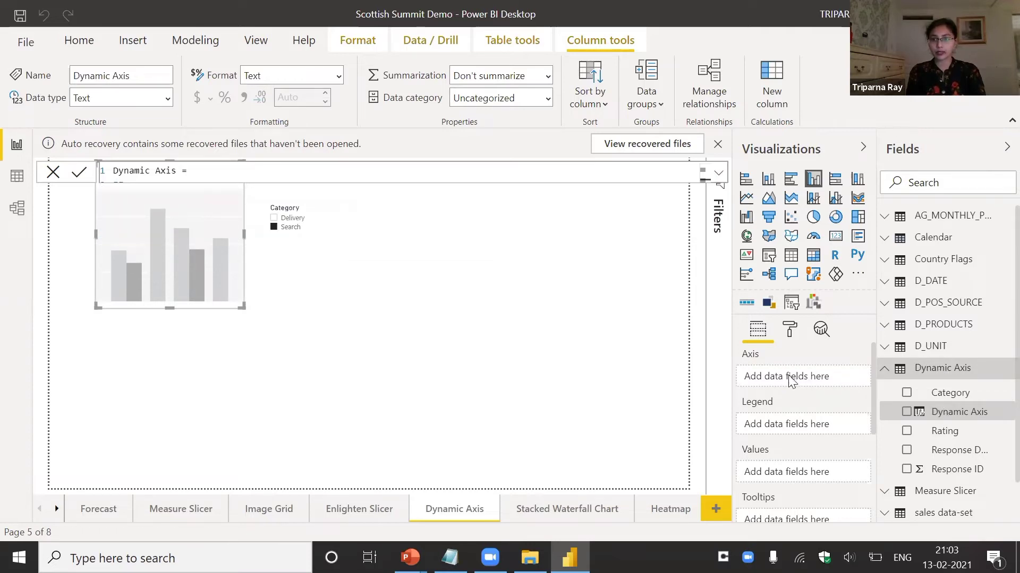
# Assign Dynamic Axis to the clustered column chart's axis, and Rating to both its legend and its values
pyautogui.moveTo(944, 418); pyautogui.dragTo(800, 378)
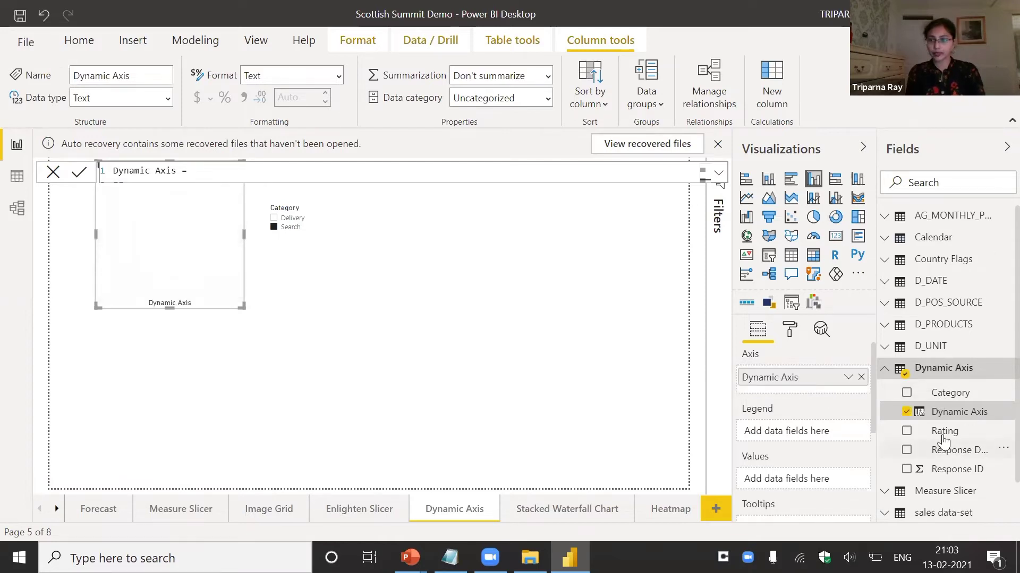
pyautogui.moveTo(944, 431); pyautogui.dragTo(820, 428)
pyautogui.moveTo(944, 438); pyautogui.dragTo(809, 484)
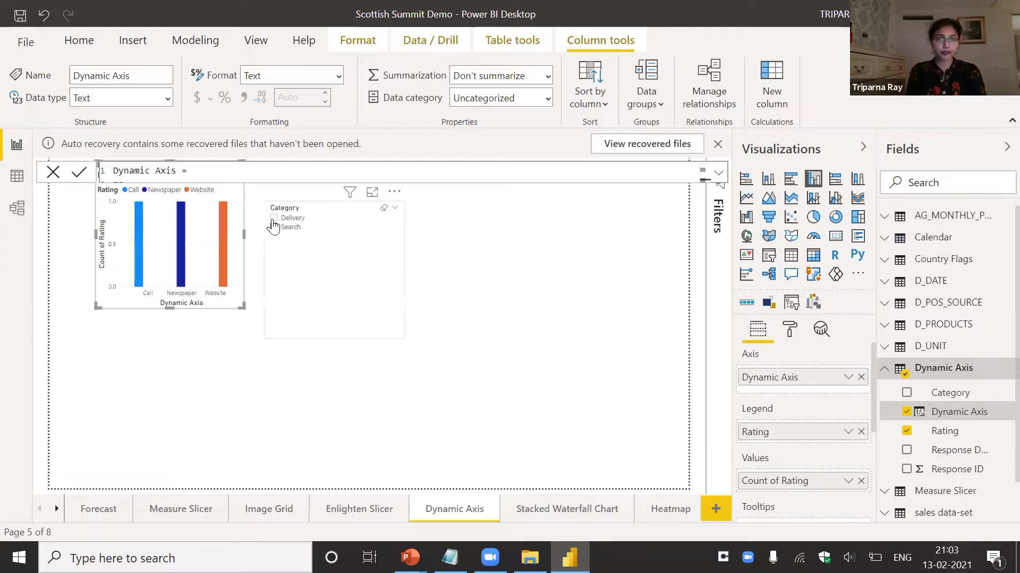
# Dismiss the auto recovery notice, choosing to remove the recovered files
pyautogui.click(718, 144)
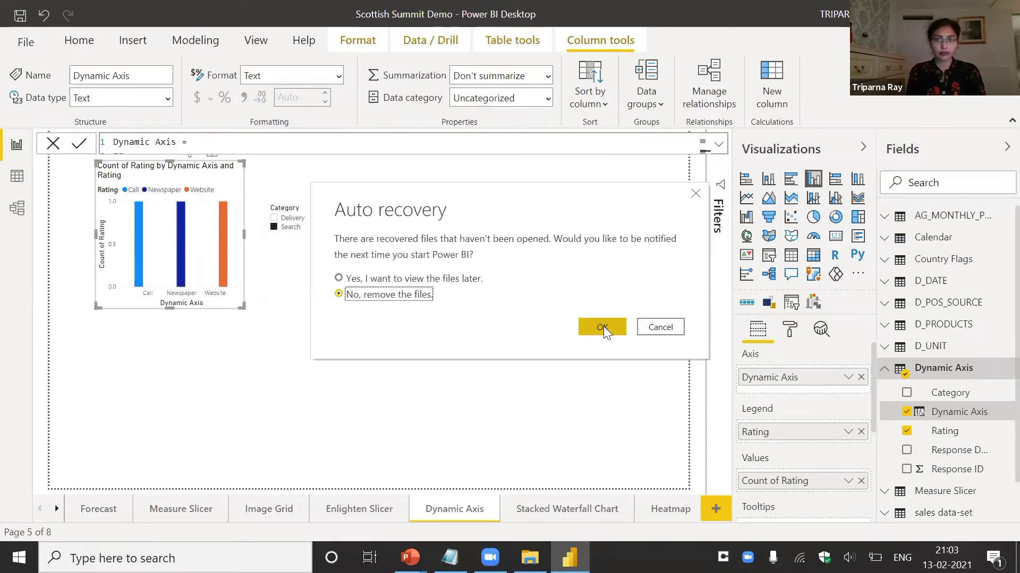
pyautogui.click(603, 326)
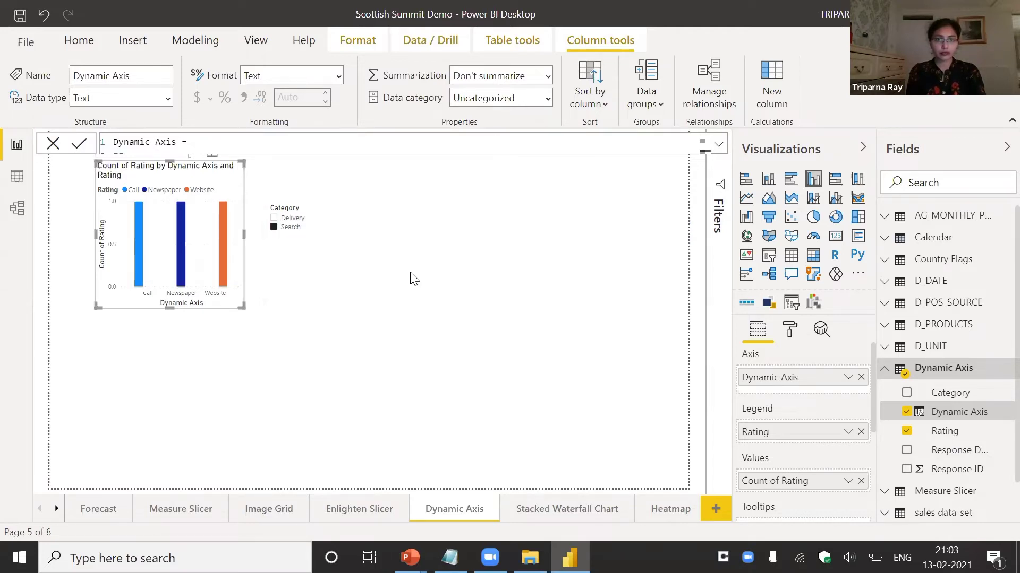
pyautogui.click(274, 227)
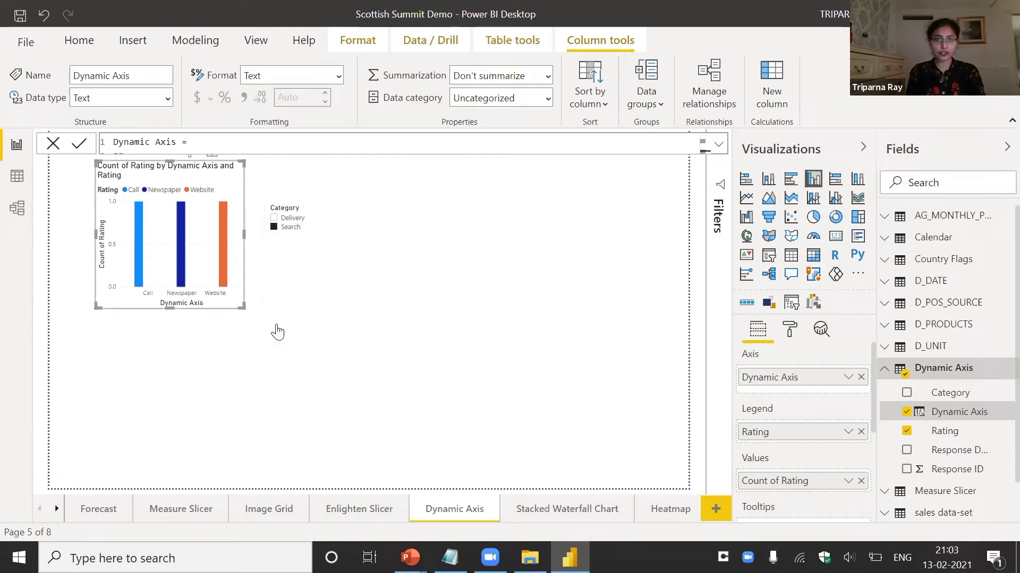
# Rename the chart's Dynamic Axis field to "." for this visual only
pyautogui.doubleClick(781, 379)
pyautogui.rightClick(781, 380)
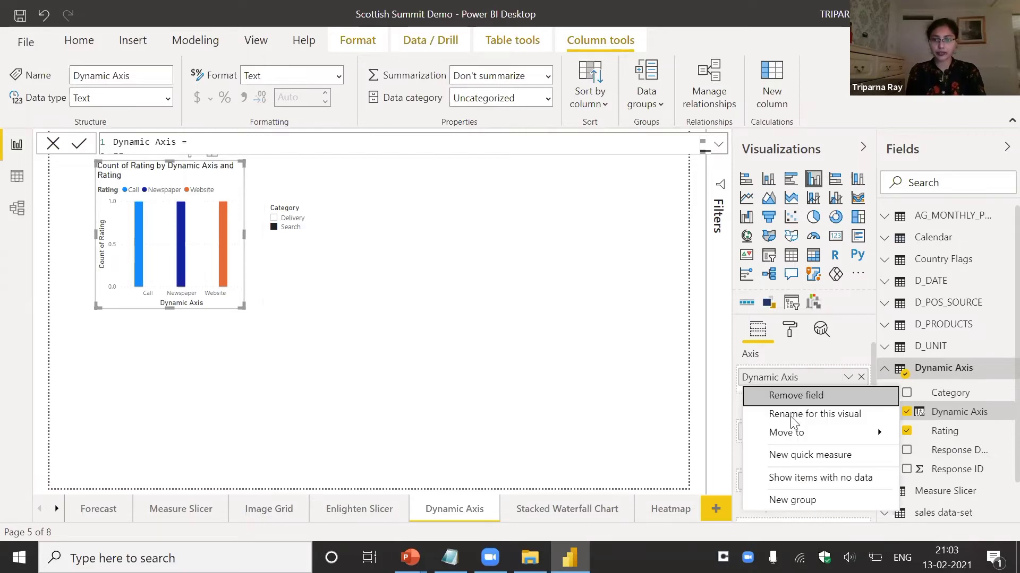
pyautogui.click(800, 415)
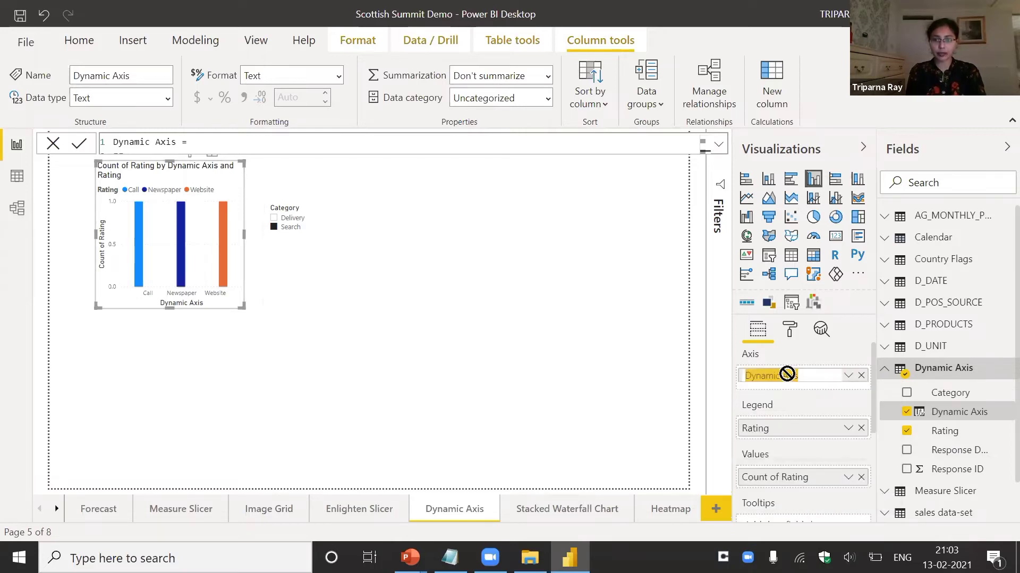
pyautogui.press('BackSpace')
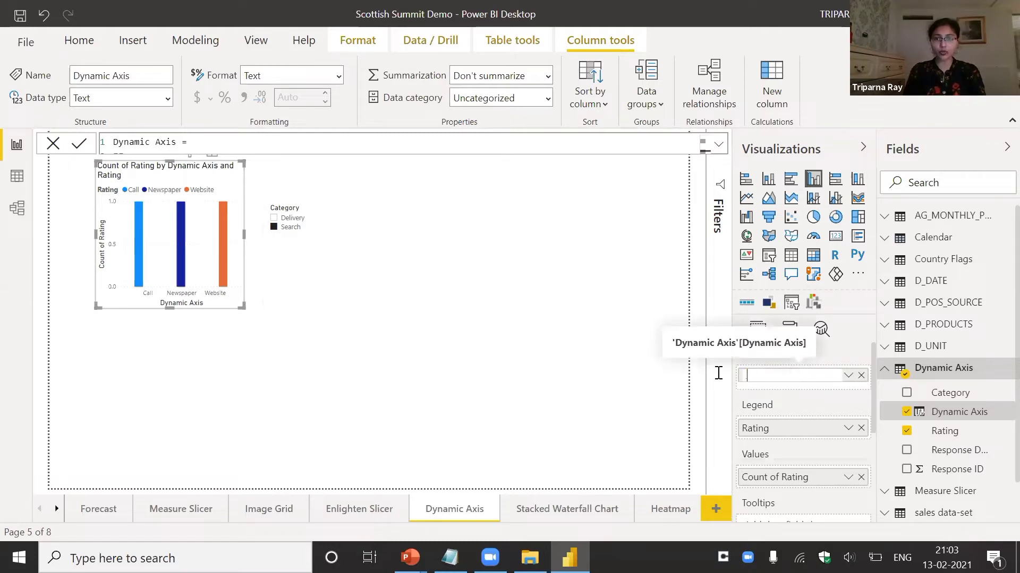
pyautogui.write('.')
pyautogui.press('Return')
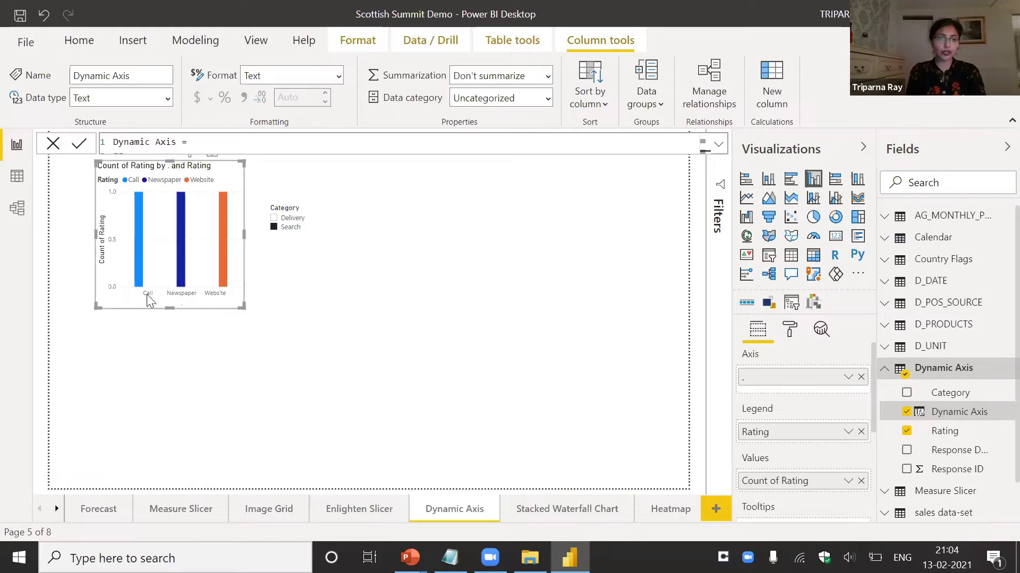
# Filter the page to the Delivery category, then shorten the Category slicer and deselect it
pyautogui.click(274, 219)
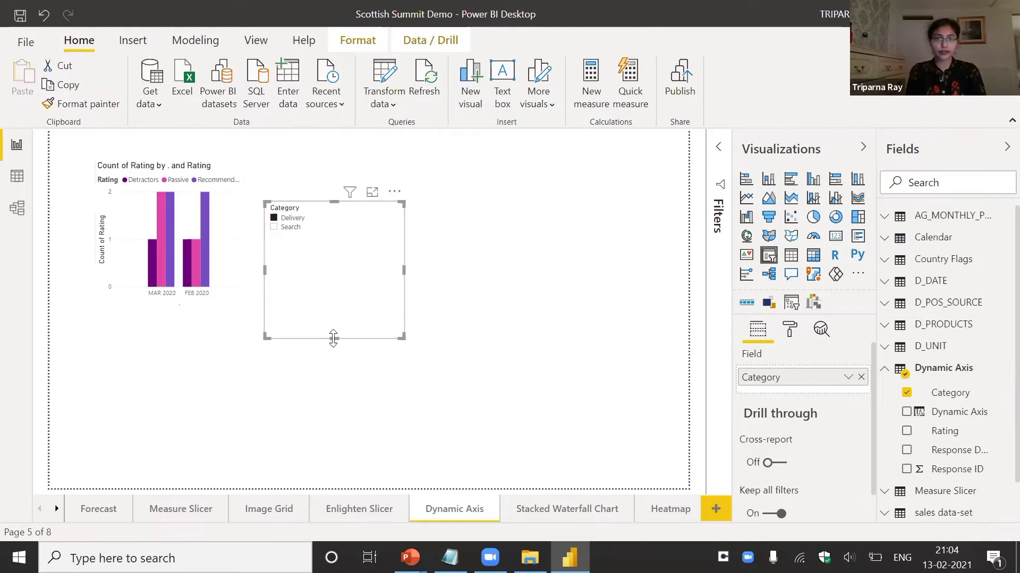
pyautogui.moveTo(333, 338); pyautogui.dragTo(332, 280)
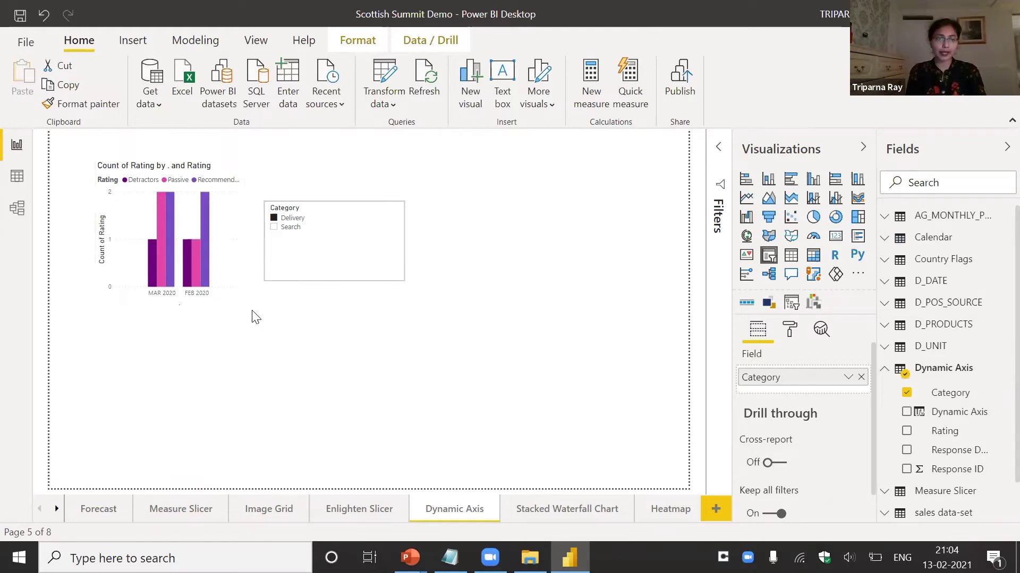
pyautogui.click(292, 329)
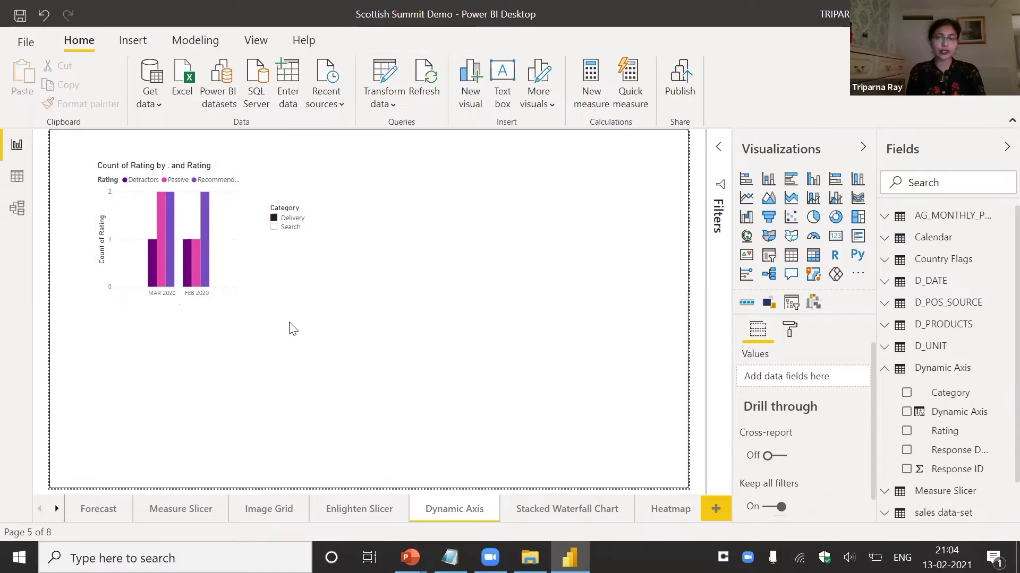
# Switch to the PowerPoint slide show and advance from the Dynamic Axis slide to the Stacked Waterfall Chart slide
pyautogui.hotkey('alt', 'Tab')
pyautogui.hotkey('alt', 'Tab')
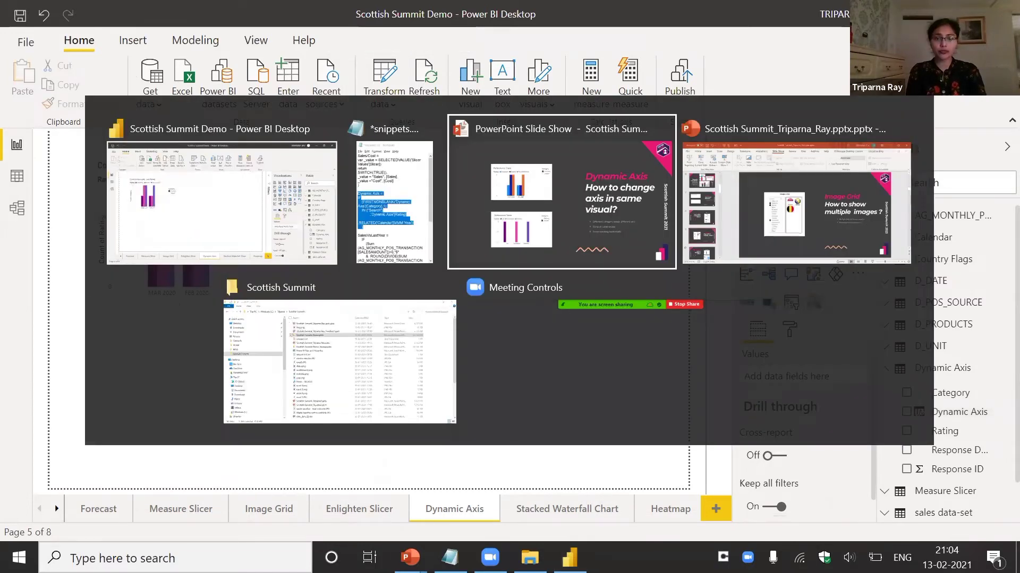
pyautogui.click(532, 256)
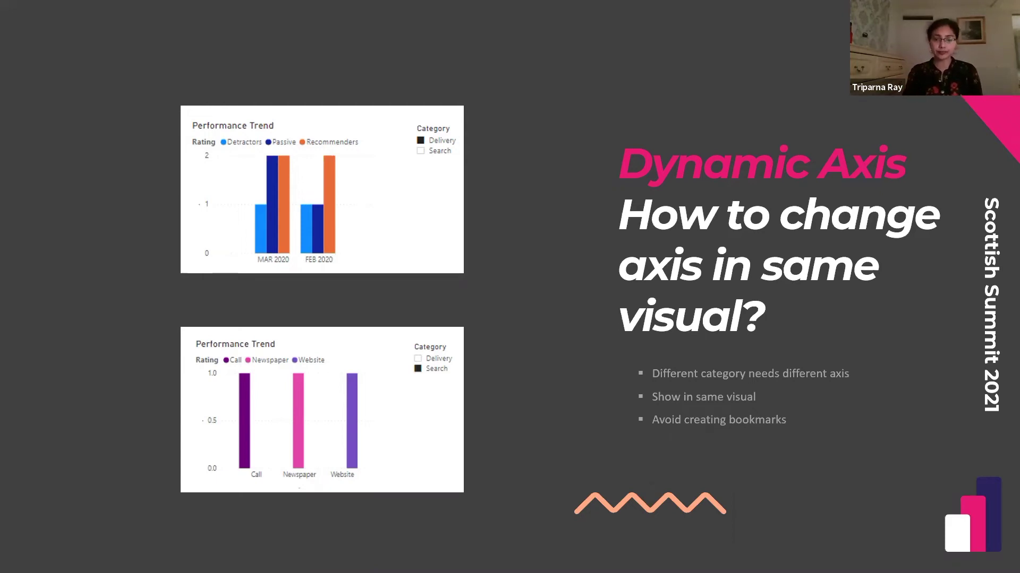
pyautogui.press('Right')
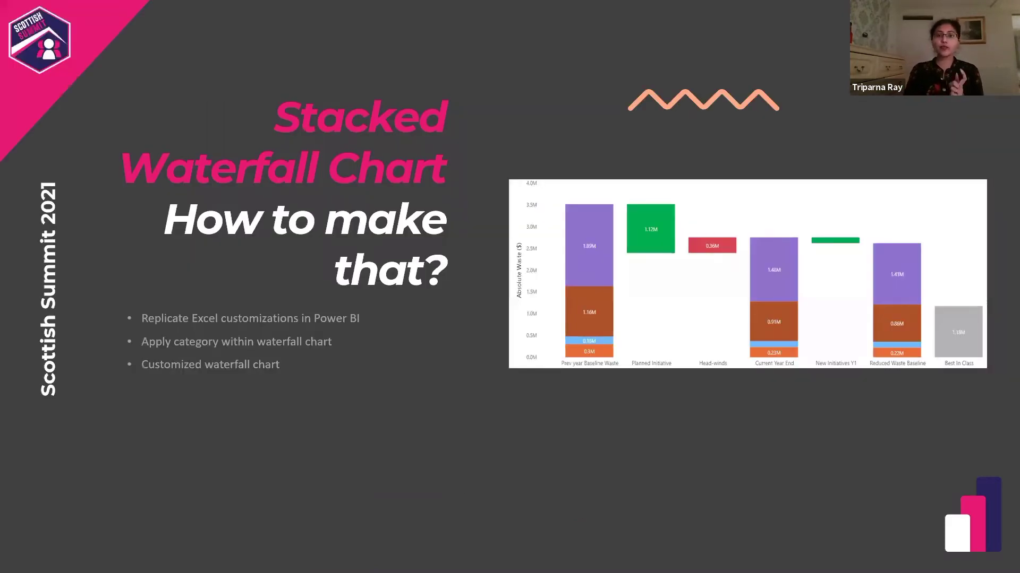
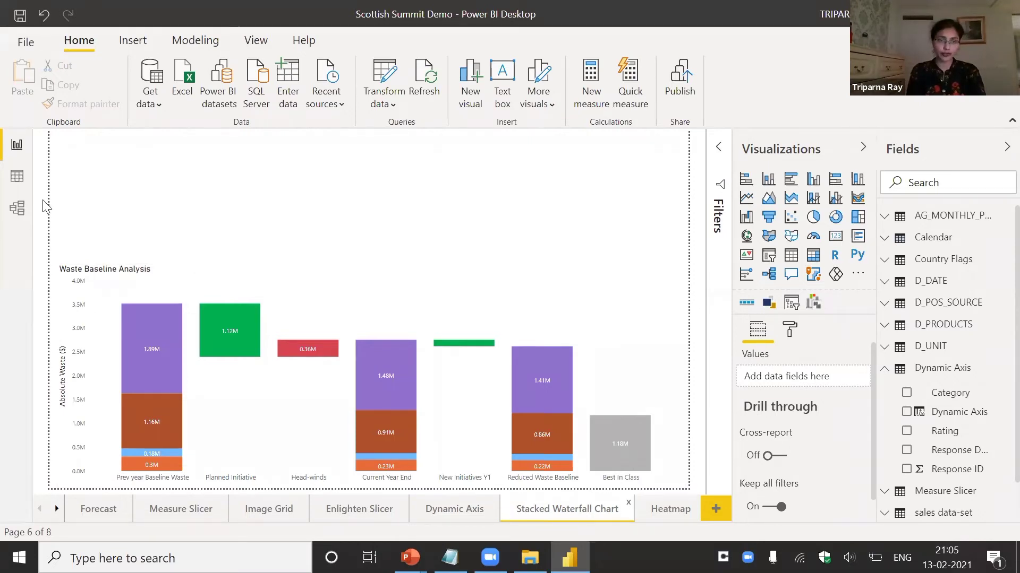
# Examine the report's tables in the Data view and the fields assigned to the Waste Baseline Analysis chart's values
pyautogui.click(17, 179)
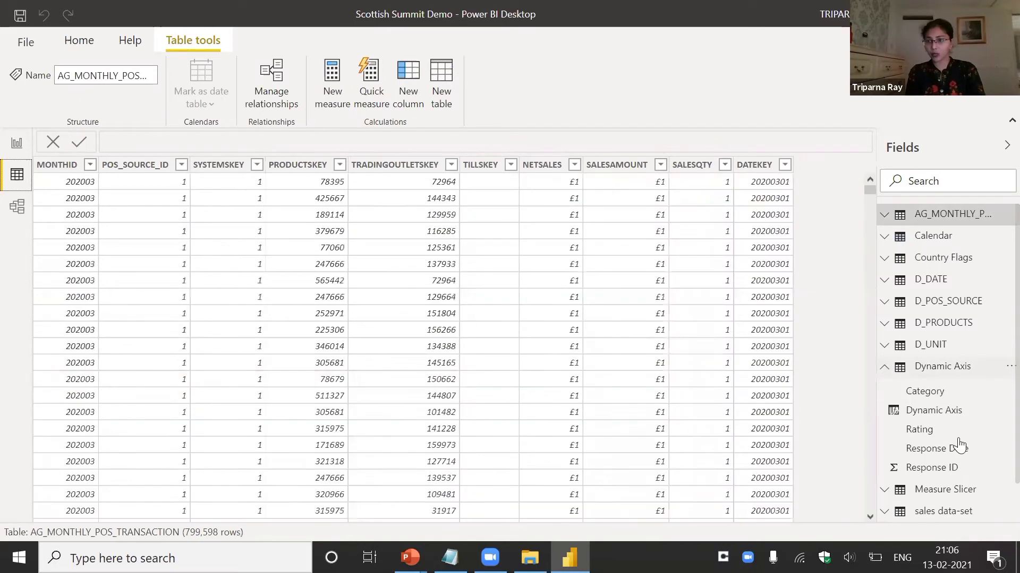
pyautogui.click(953, 449)
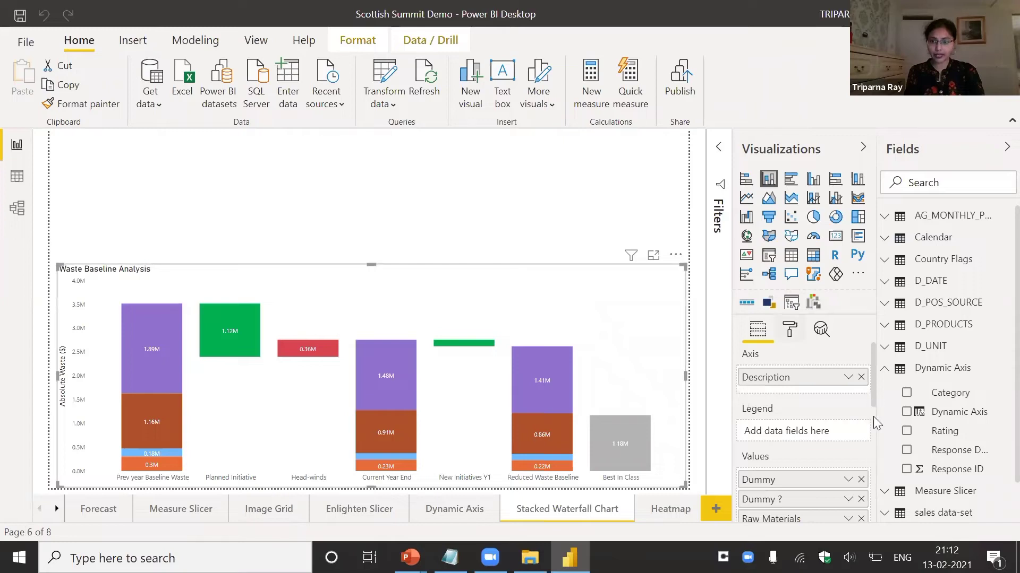
pyautogui.scroll(-4, 873, 416)
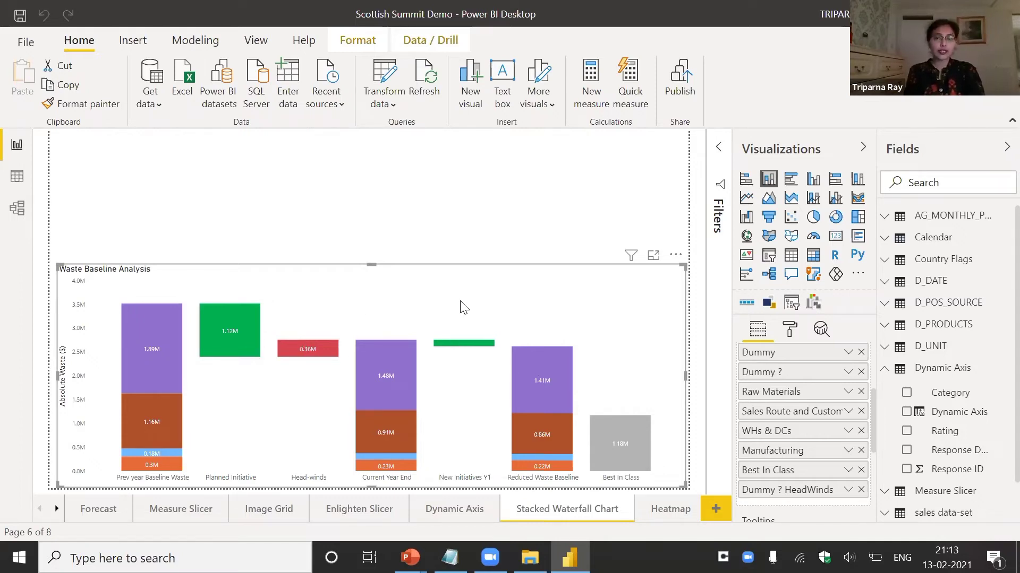
# Turn on the Waste Baseline Analysis chart's legend, check its assigned fields, and turn the legend off again
pyautogui.click(795, 330)
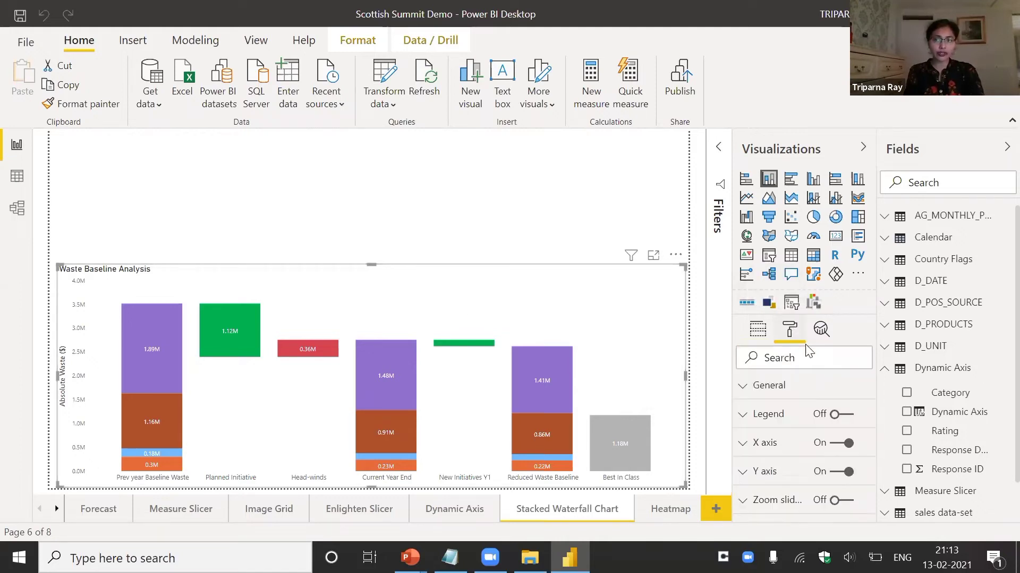
pyautogui.click(856, 422)
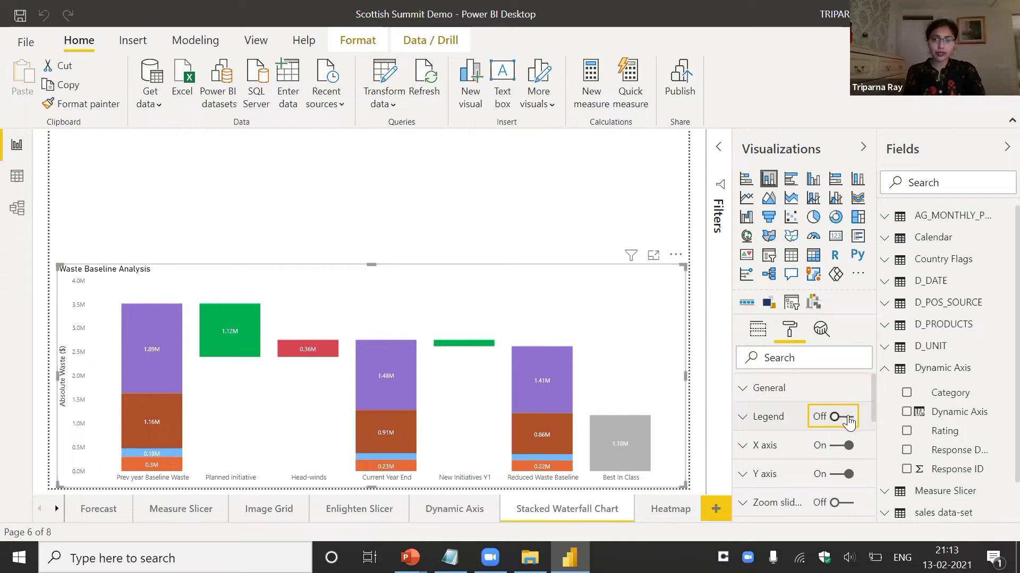
pyautogui.click(846, 418)
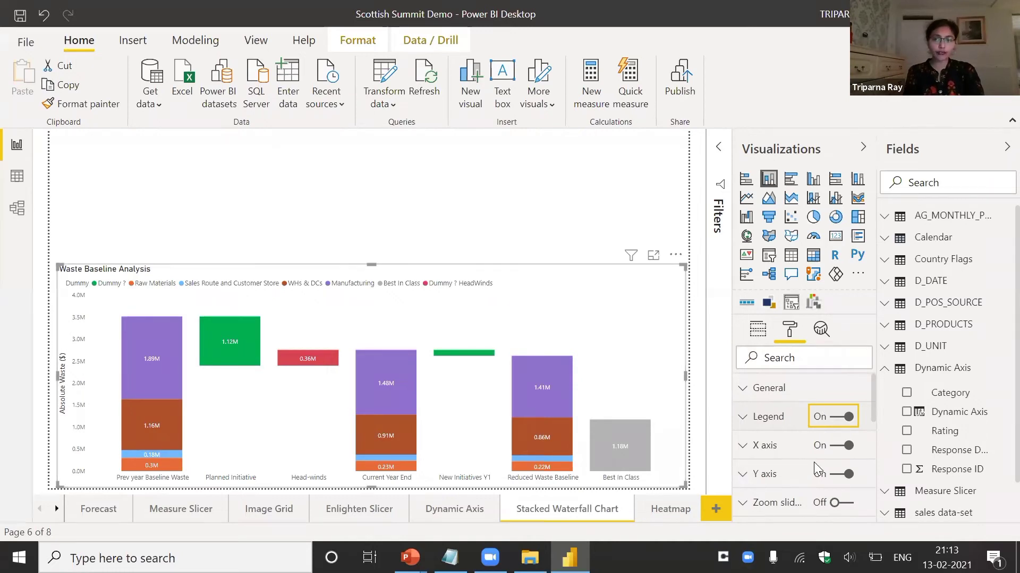
pyautogui.click(757, 329)
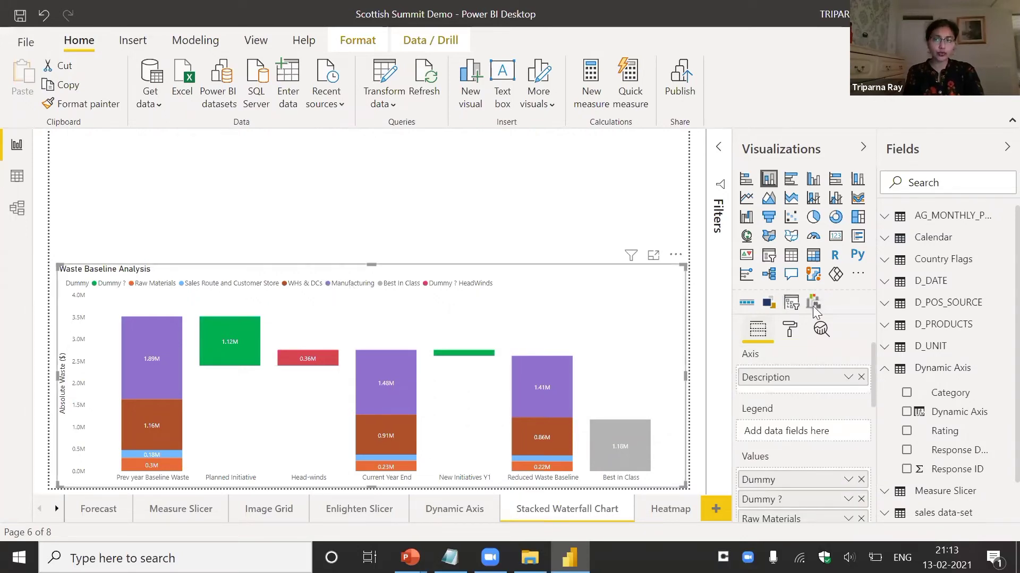
pyautogui.click(789, 331)
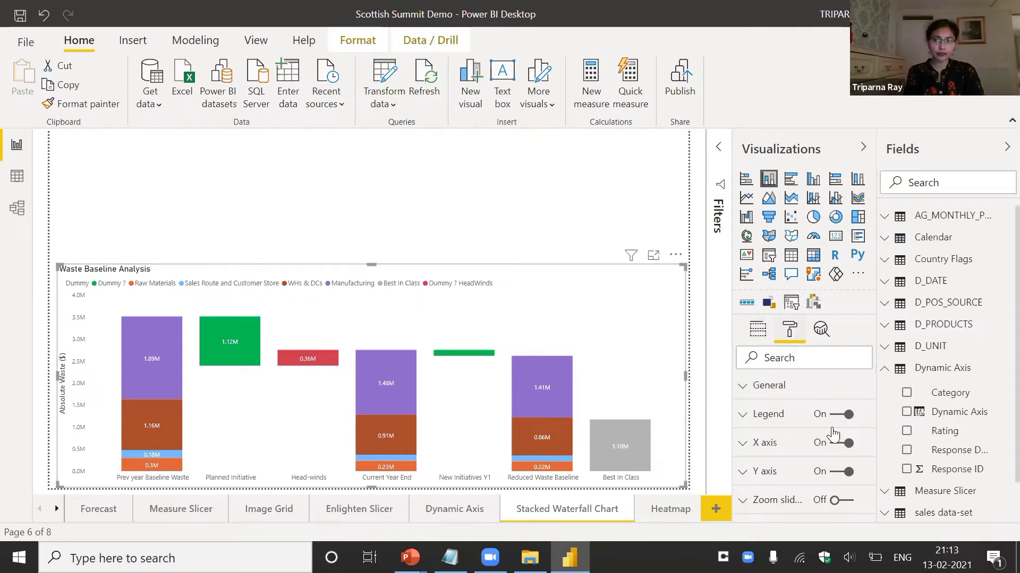
pyautogui.click(841, 417)
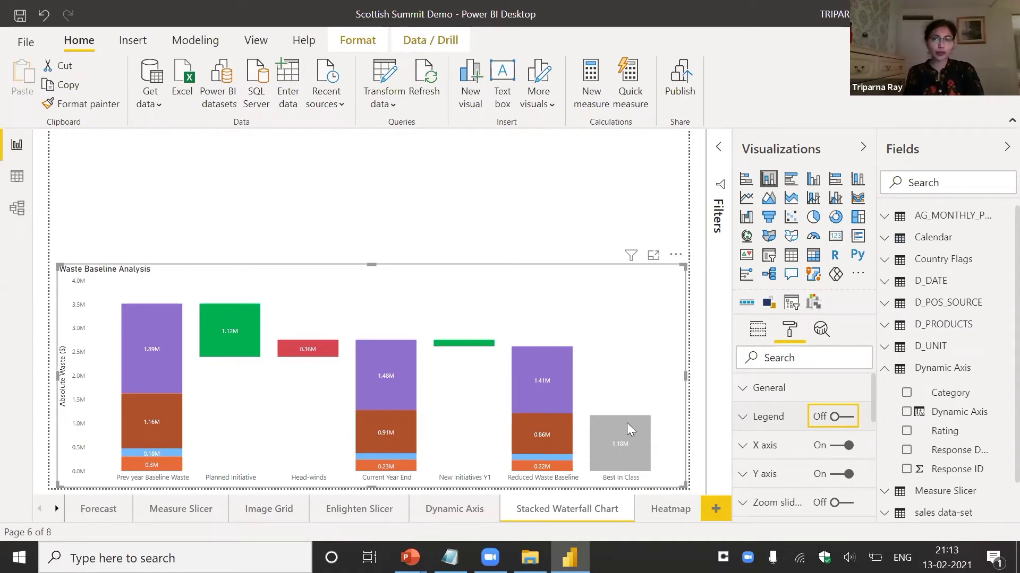
# Check which fields the Waste Baseline Analysis chart can be sorted by, leaving its sort order as it is
pyautogui.click(676, 256)
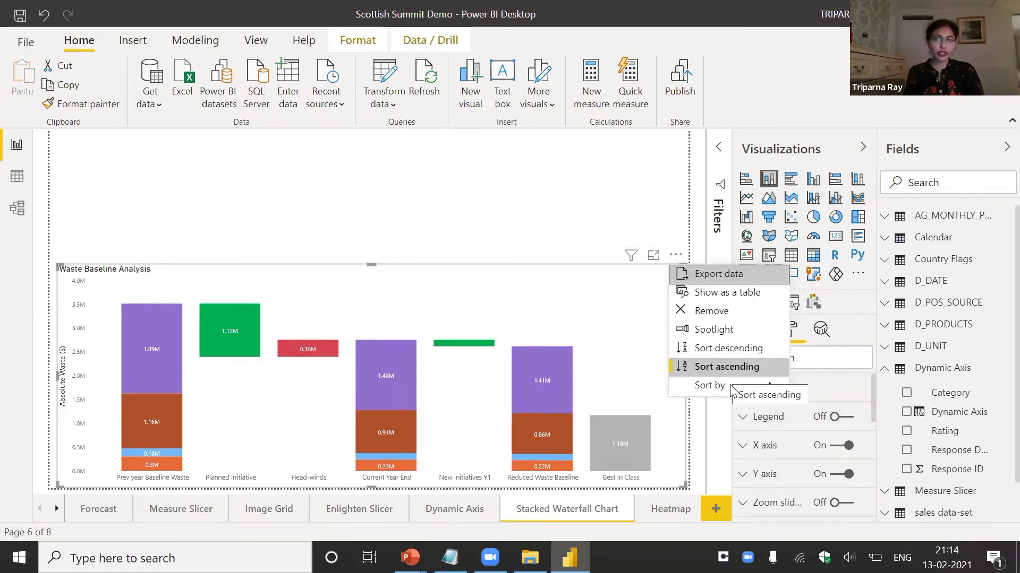
pyautogui.click(732, 386)
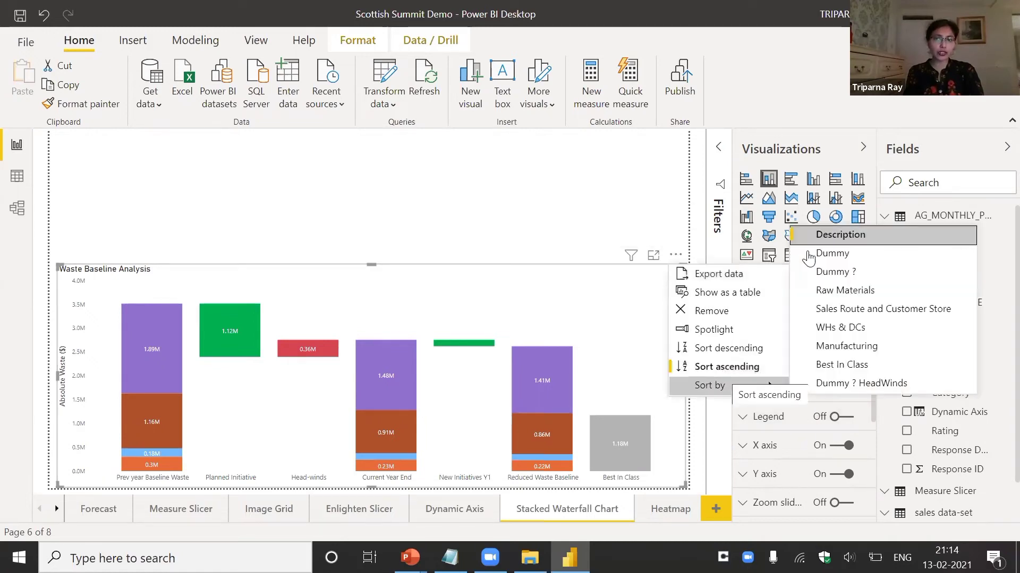
pyautogui.click(565, 196)
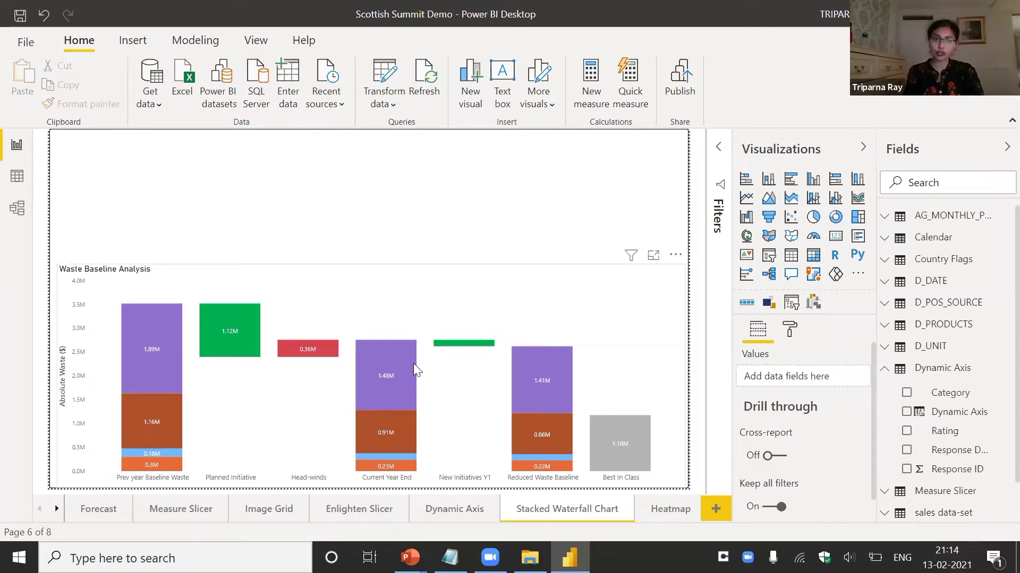
# Check the sort-by-column options for the Waste Baseline table's Description column in the Data view, then return to the report
pyautogui.click(17, 183)
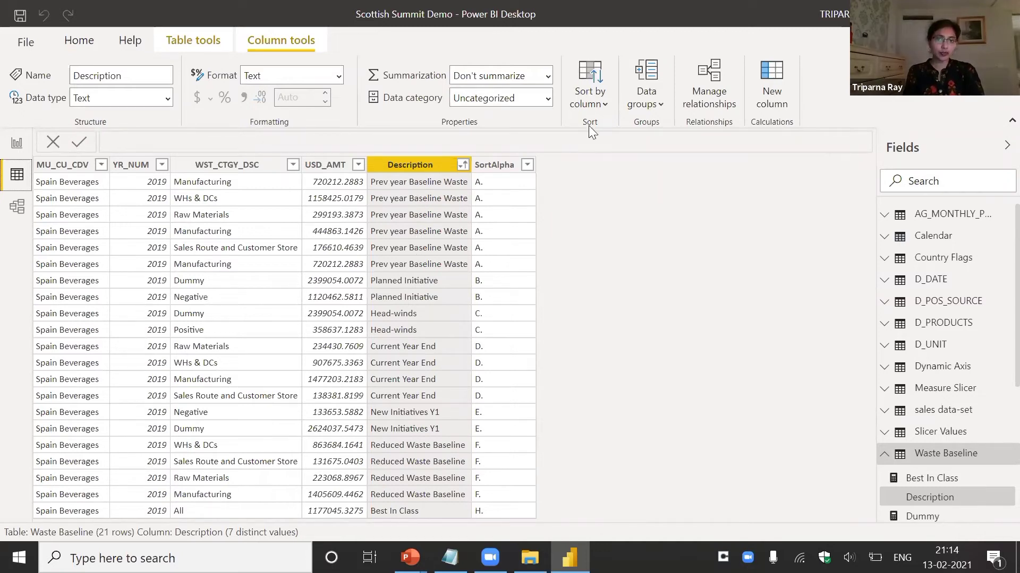
pyautogui.click(604, 99)
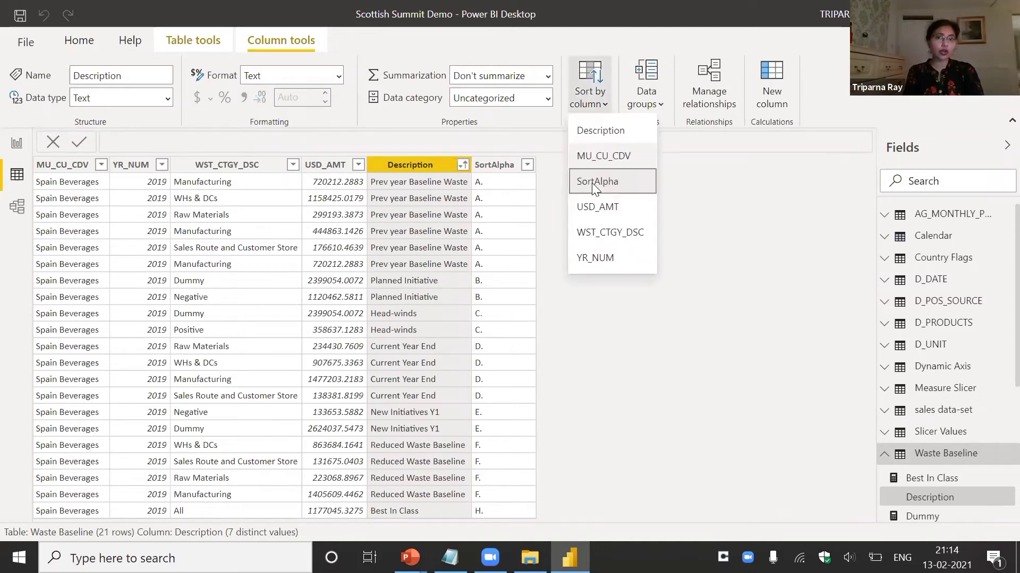
pyautogui.click(592, 330)
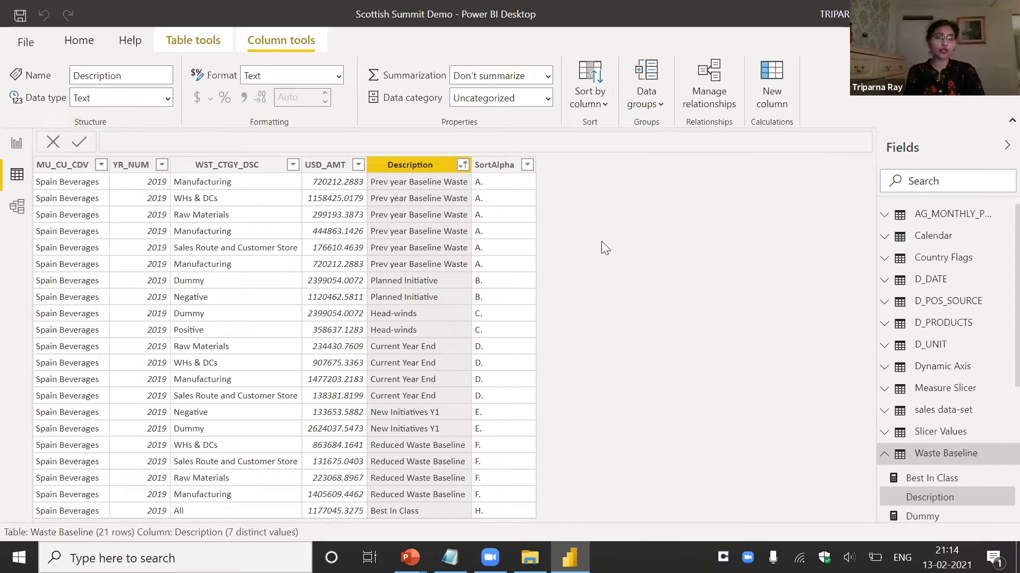
pyautogui.click(18, 143)
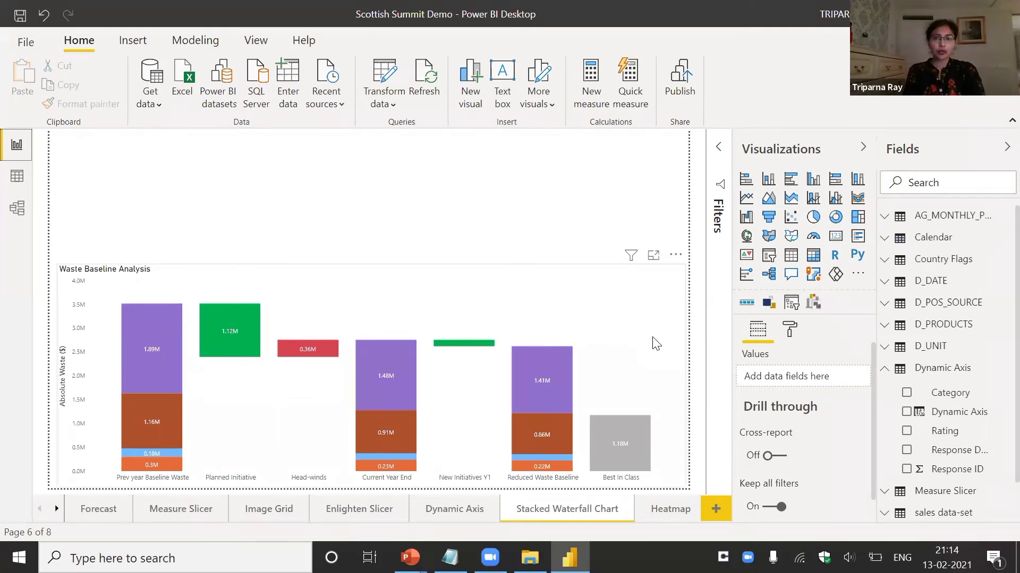
# Switch to the PowerPoint slide show and advance from the Stacked Waterfall Chart slide to the Heatmap slide
pyautogui.hotkey('alt', 'Tab')
pyautogui.hotkey('alt', 'Tab')
pyautogui.hotkey('alt', 'Tab')
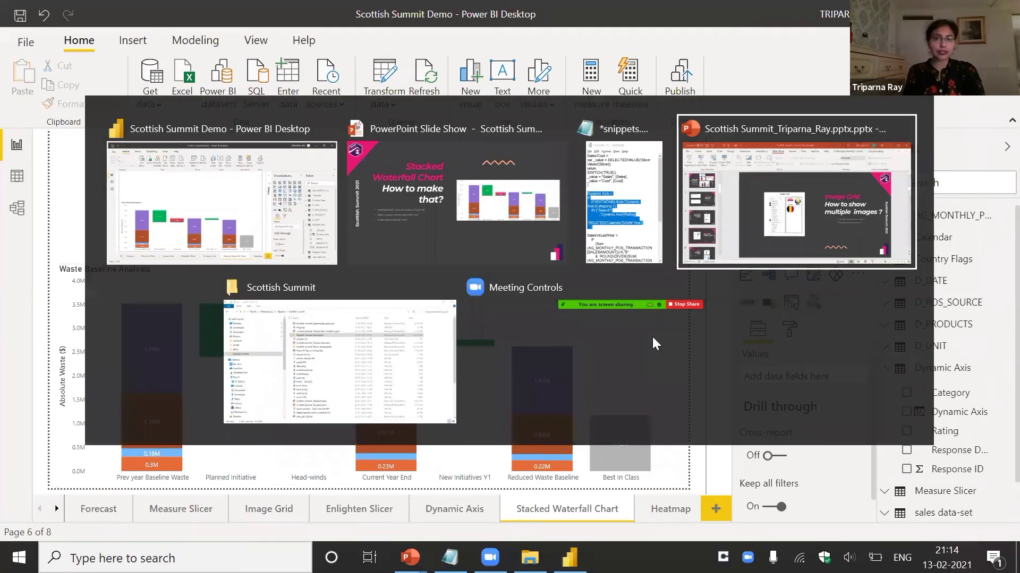
pyautogui.hotkey('alt', 'Tab')
pyautogui.hotkey('alt', 'Tab')
pyautogui.hotkey('alt', 'Tab')
pyautogui.hotkey('alt', 'Tab')
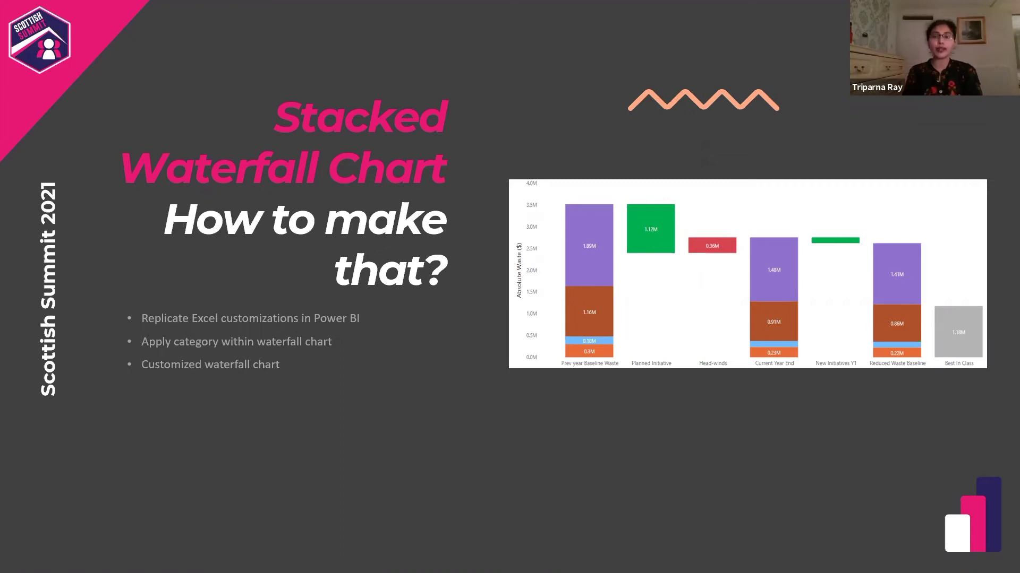
pyautogui.press('Right')
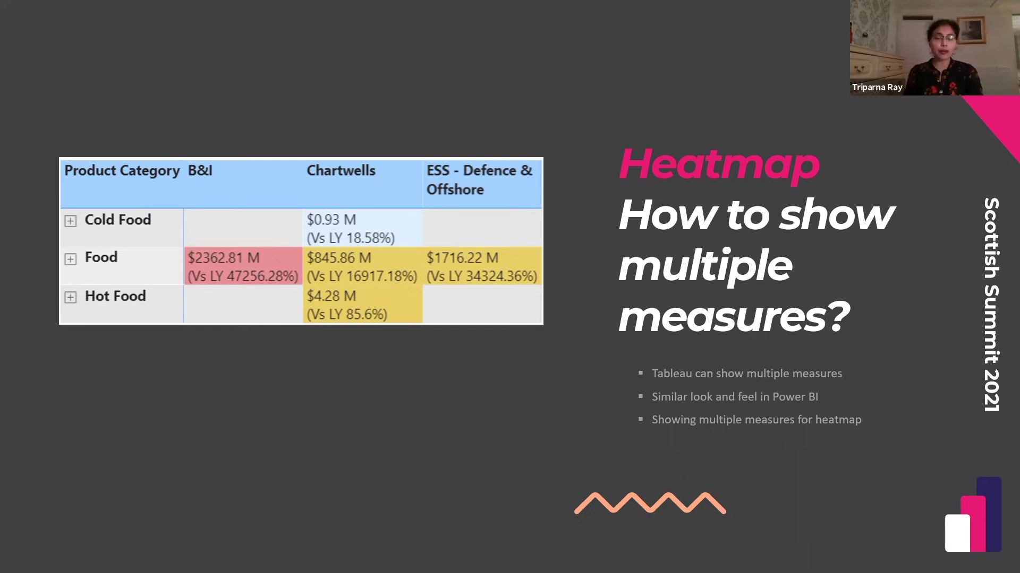
# Switch back to Power BI Desktop and open the report's Heatmap page
pyautogui.hotkey('alt', 'Tab')
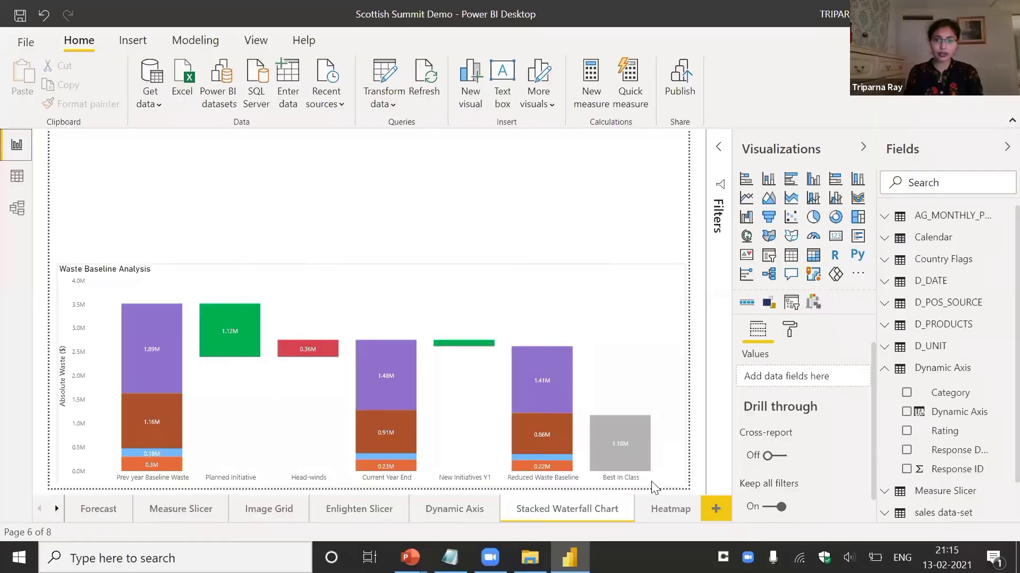
pyautogui.click(667, 510)
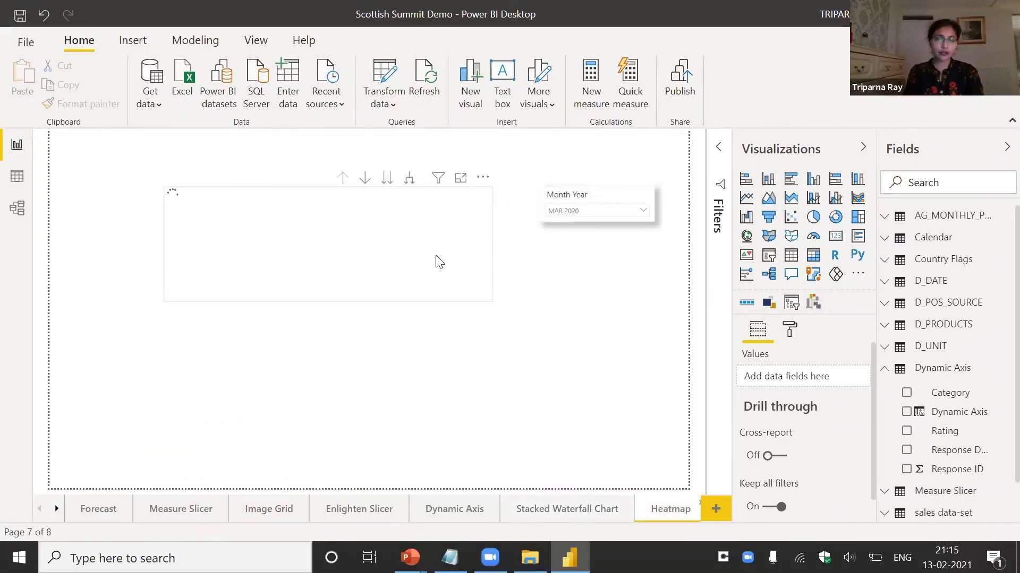
pyautogui.click(493, 304)
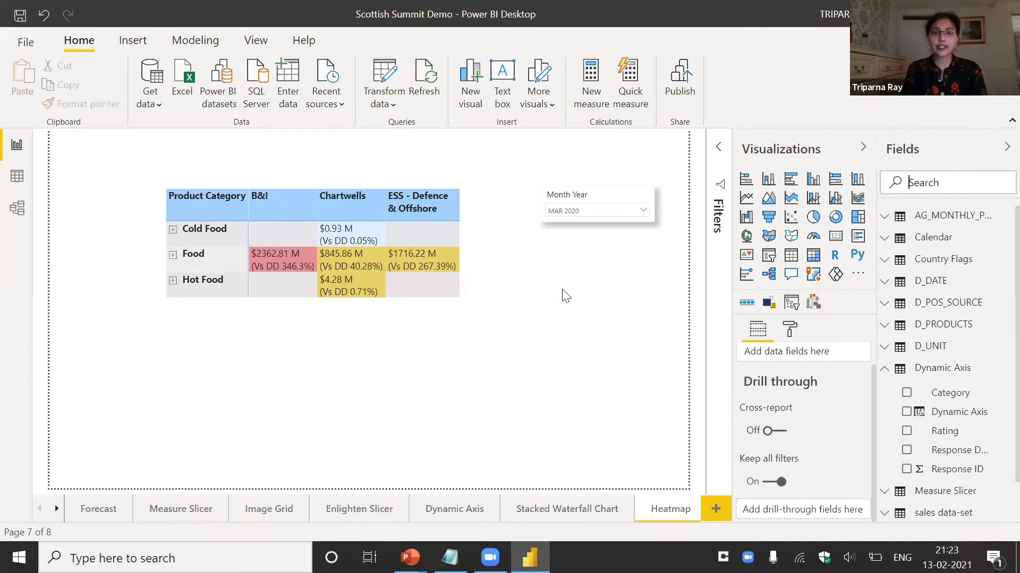
# Search the fields for "Sales" and display the full formula of the SalesVsDeductions measure
pyautogui.click(938, 182)
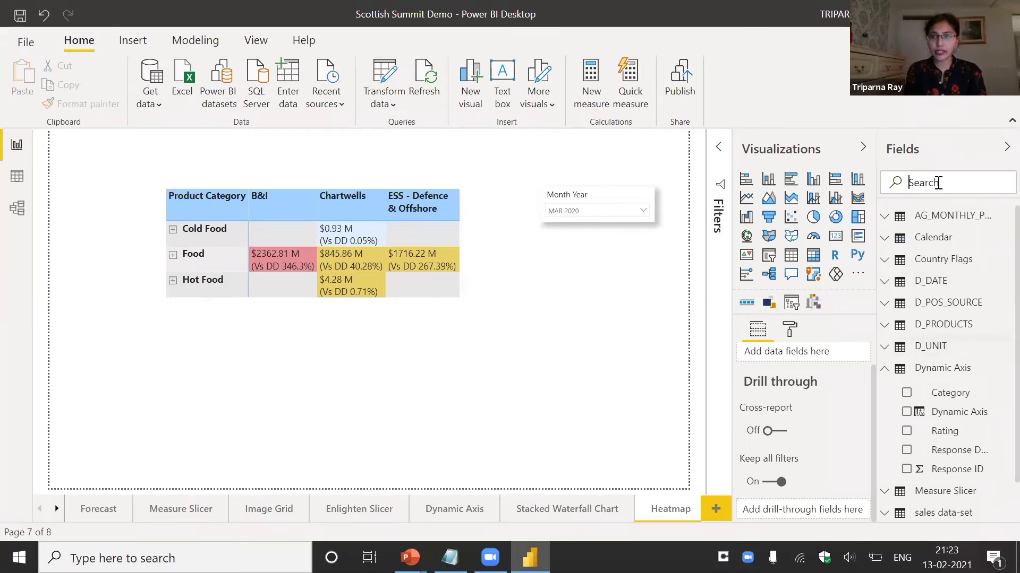
pyautogui.write('Sales')
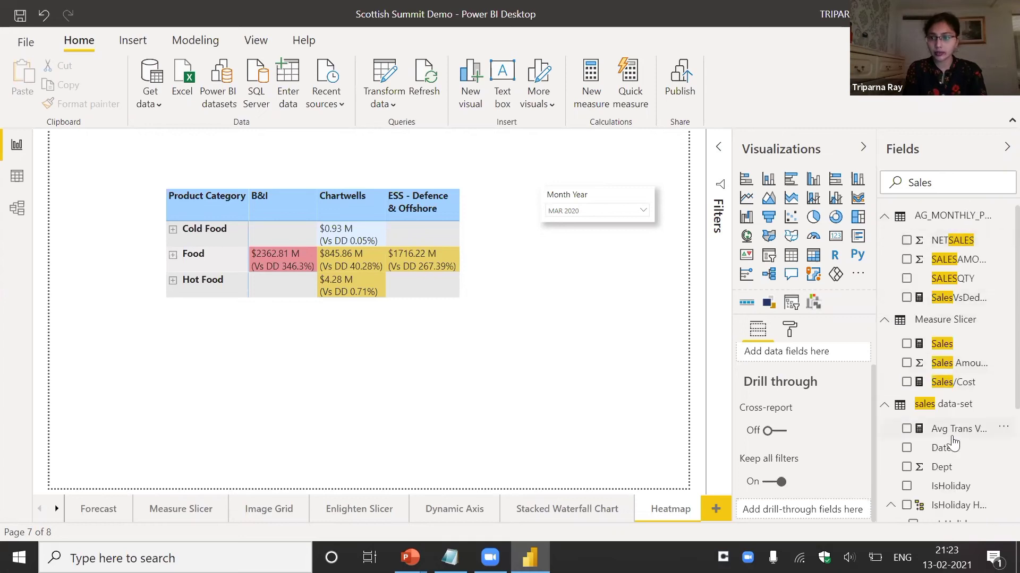
pyautogui.click(967, 302)
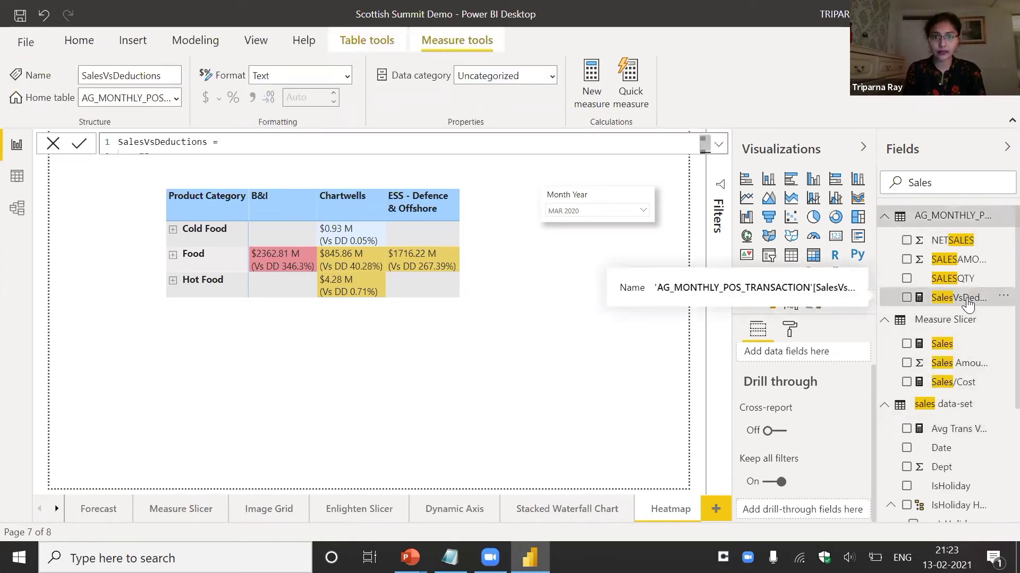
pyautogui.click(718, 144)
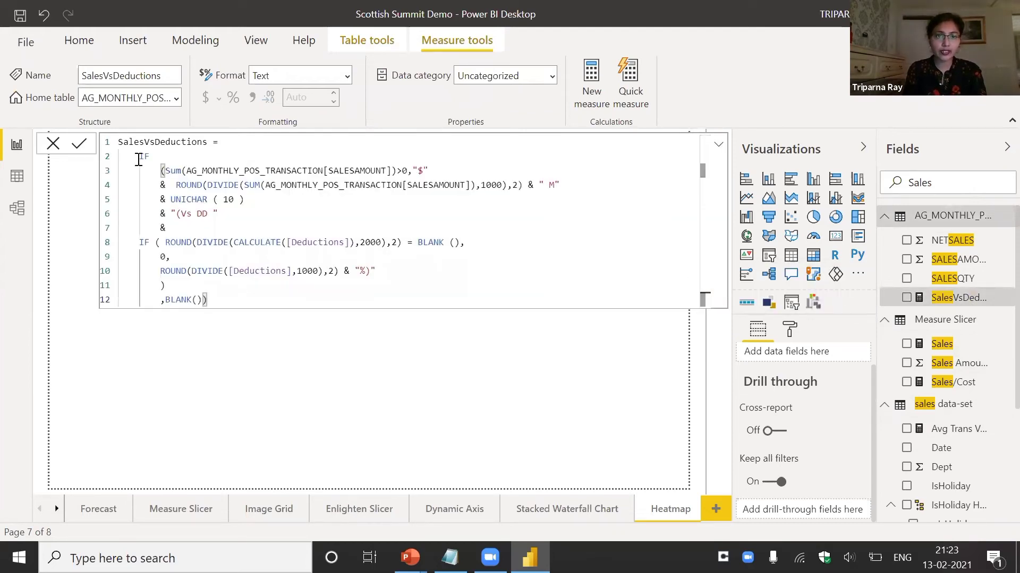
# Examine the SalesVsDeductions formula part by part: the sales amount, the UNICHAR(10) line break, the deductions percentage and the BLANK() fallback
pyautogui.moveTo(138, 156); pyautogui.dragTo(302, 185)
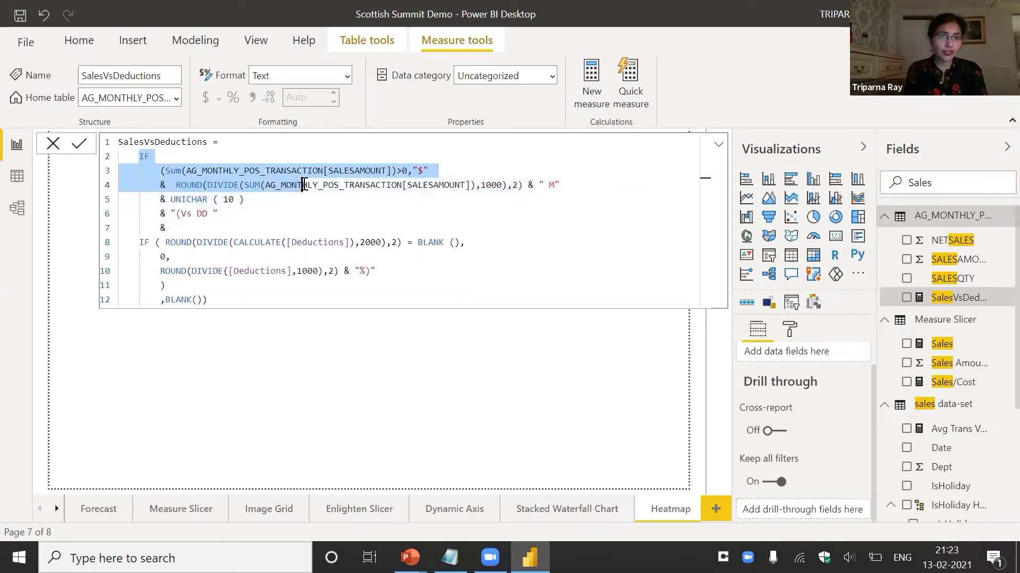
pyautogui.moveTo(162, 199); pyautogui.dragTo(253, 198)
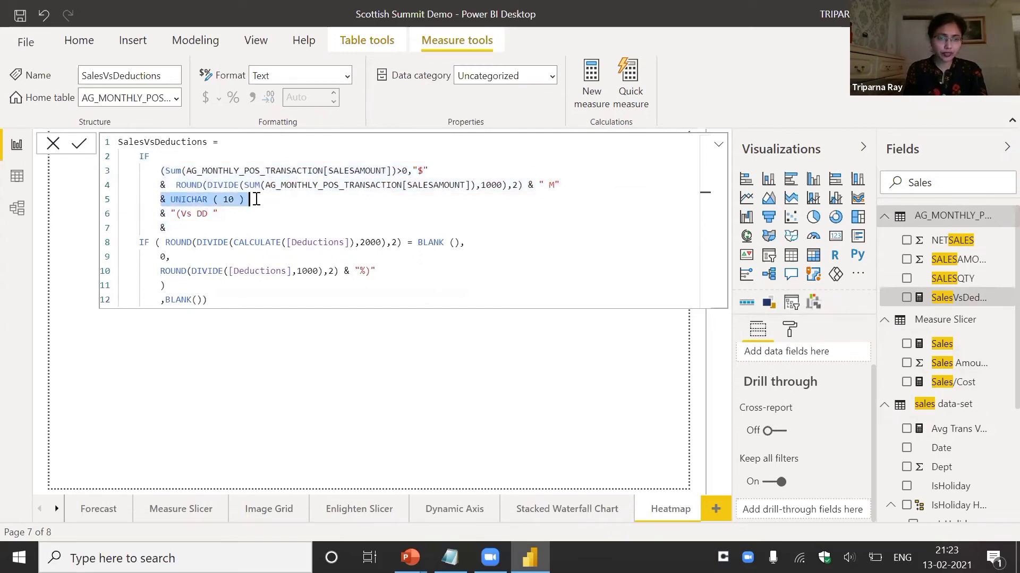
pyautogui.moveTo(155, 214); pyautogui.dragTo(295, 272)
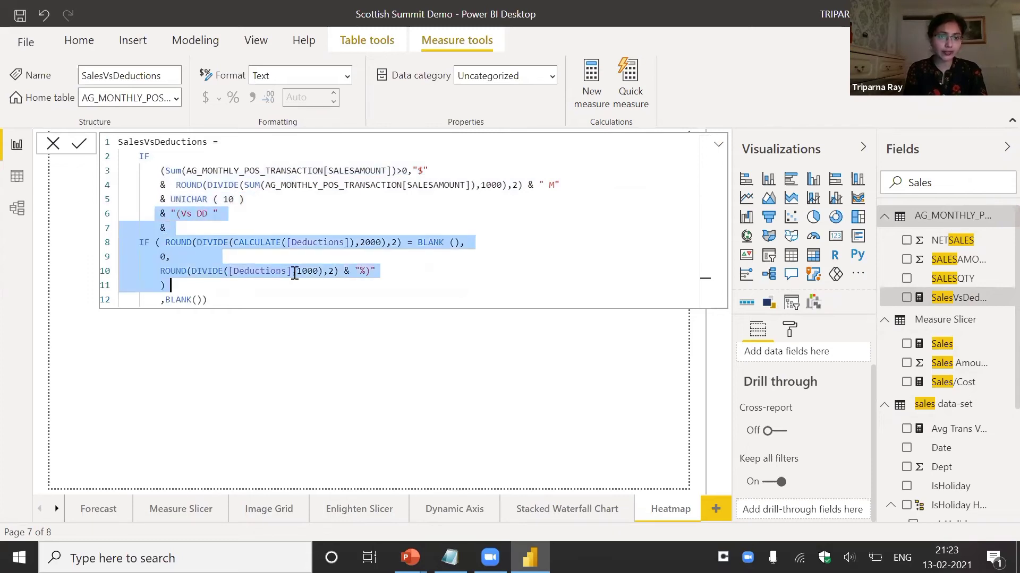
pyautogui.click(400, 270)
pyautogui.moveTo(155, 298); pyautogui.dragTo(207, 300)
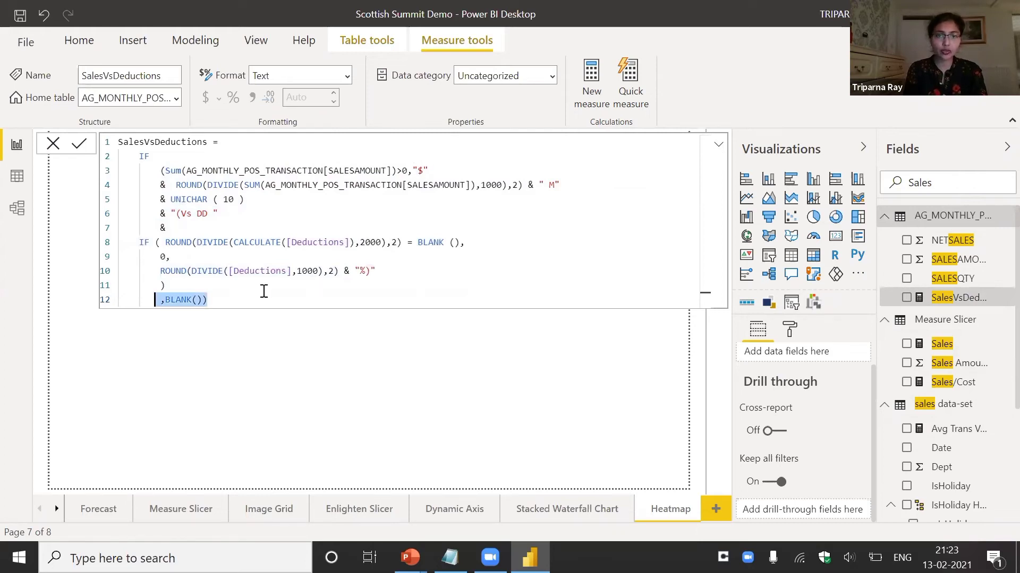
pyautogui.click(212, 289)
pyautogui.moveTo(118, 141); pyautogui.dragTo(245, 296)
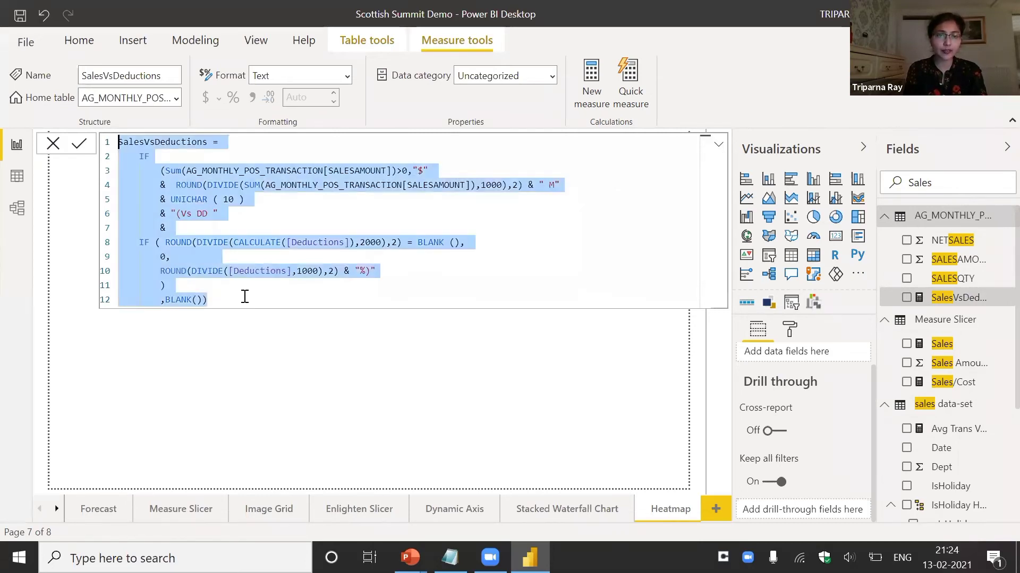
pyautogui.moveTo(176, 171); pyautogui.dragTo(265, 242)
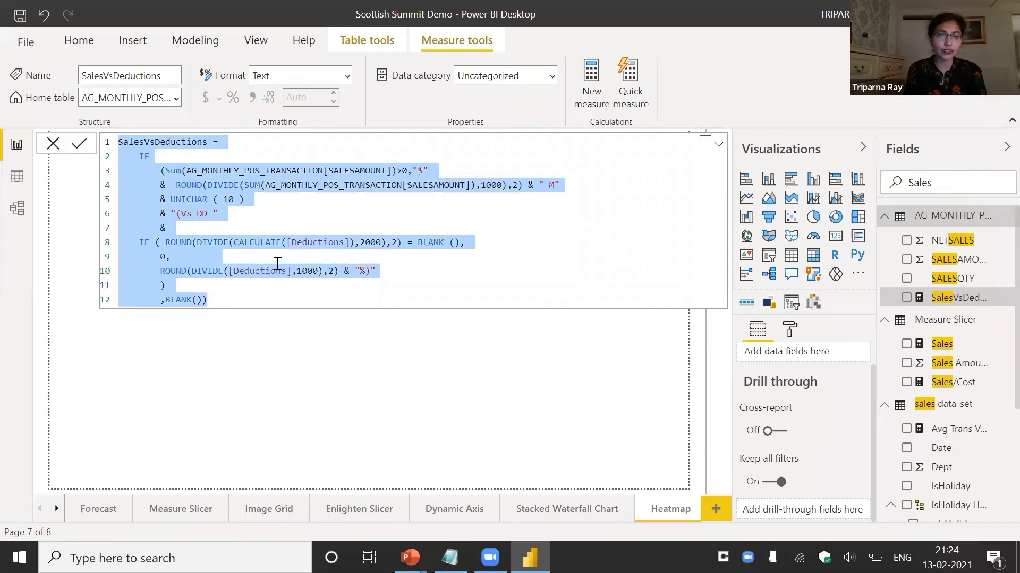
pyautogui.click(277, 292)
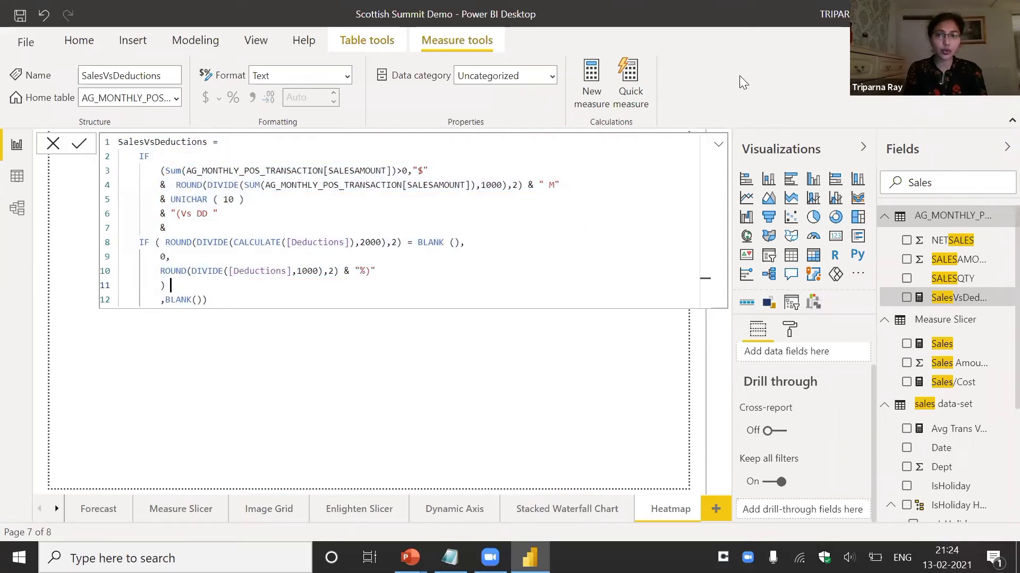
pyautogui.click(718, 145)
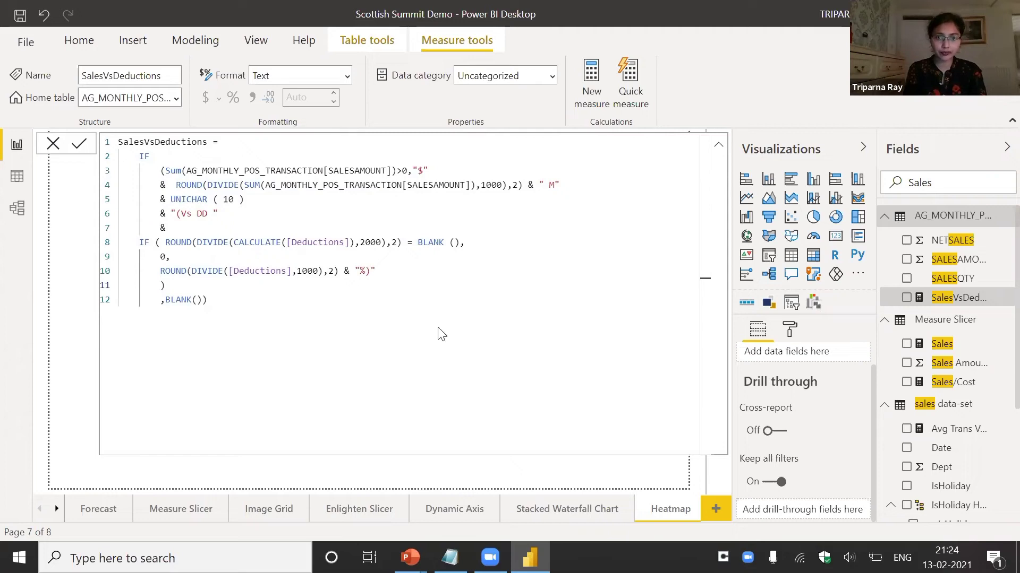
# Select the heatmap matrix and expand its conditional formatting settings
pyautogui.click(453, 299)
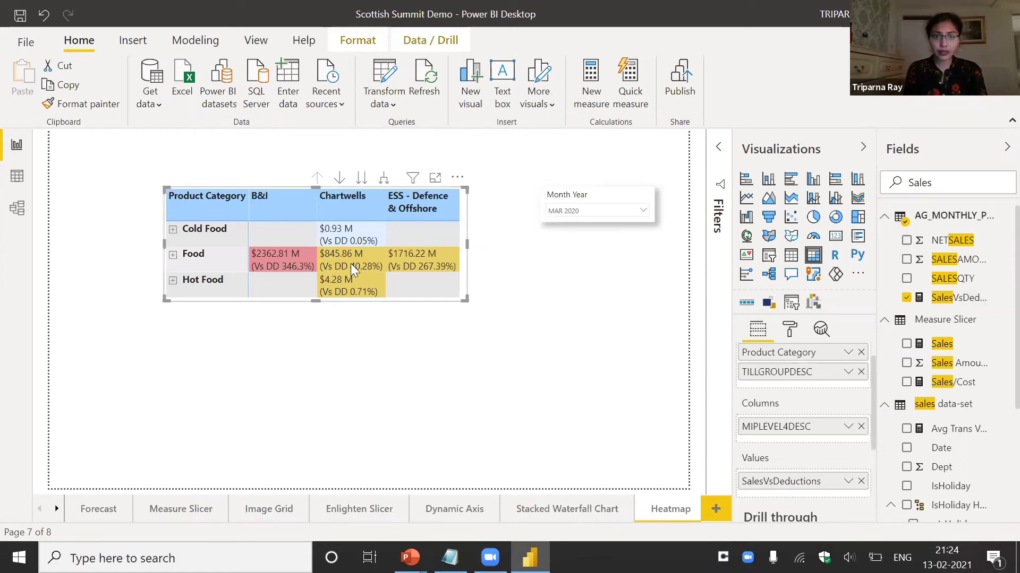
pyautogui.click(340, 237)
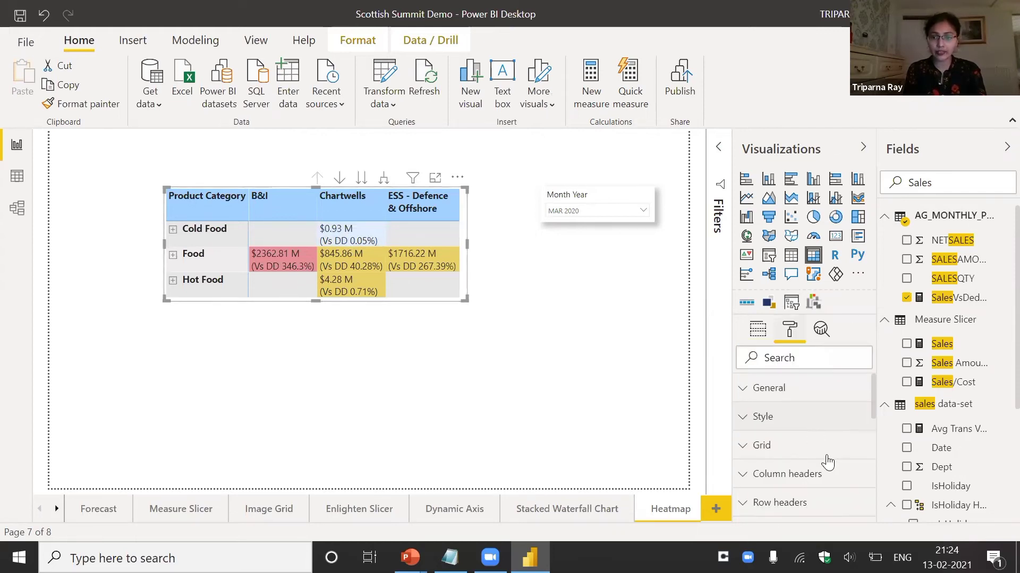
pyautogui.scroll(-3, 873, 436)
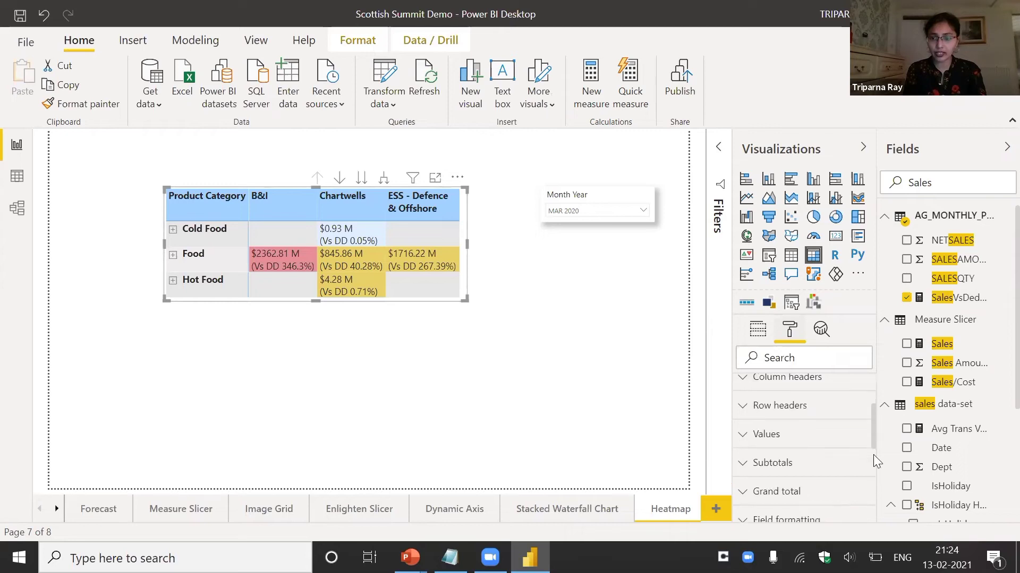
pyautogui.scroll(-3, 873, 466)
pyautogui.click(870, 423)
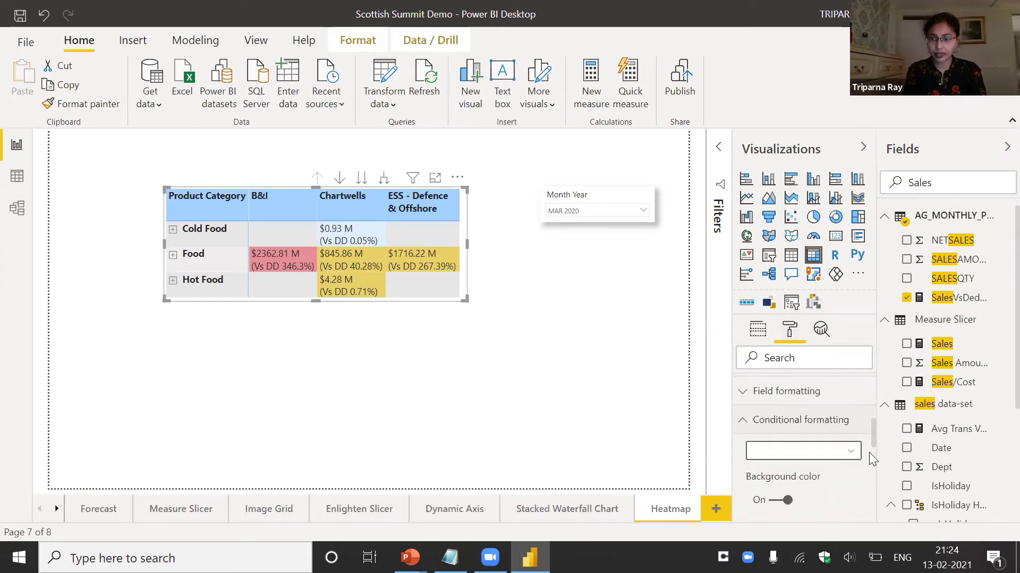
# Review the background color rules for SalesVsDeductions, then cancel the dialog and deselect the matrix
pyautogui.scroll(-1, 872, 435)
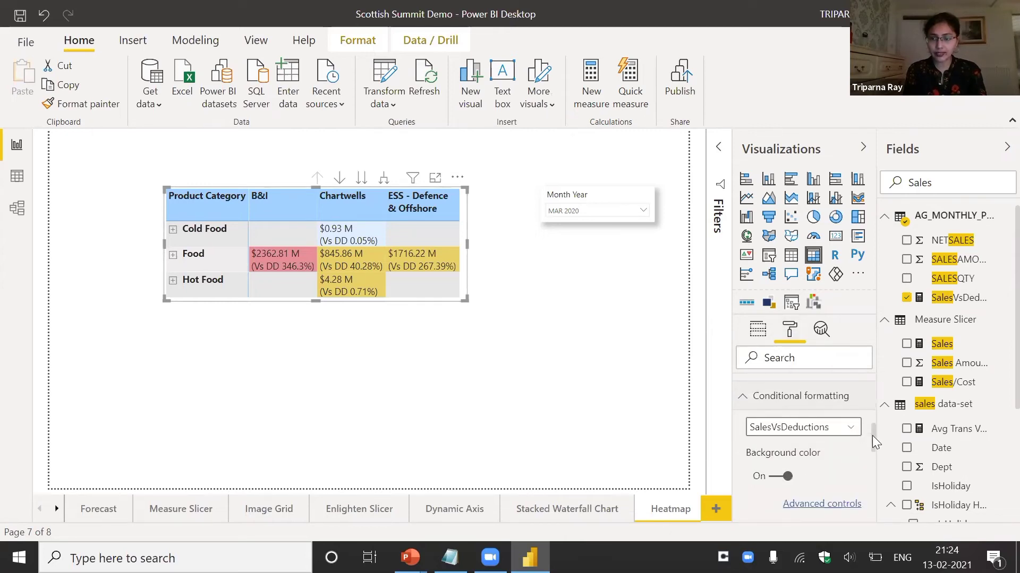
pyautogui.scroll(-1, 875, 446)
pyautogui.scroll(-1, 876, 444)
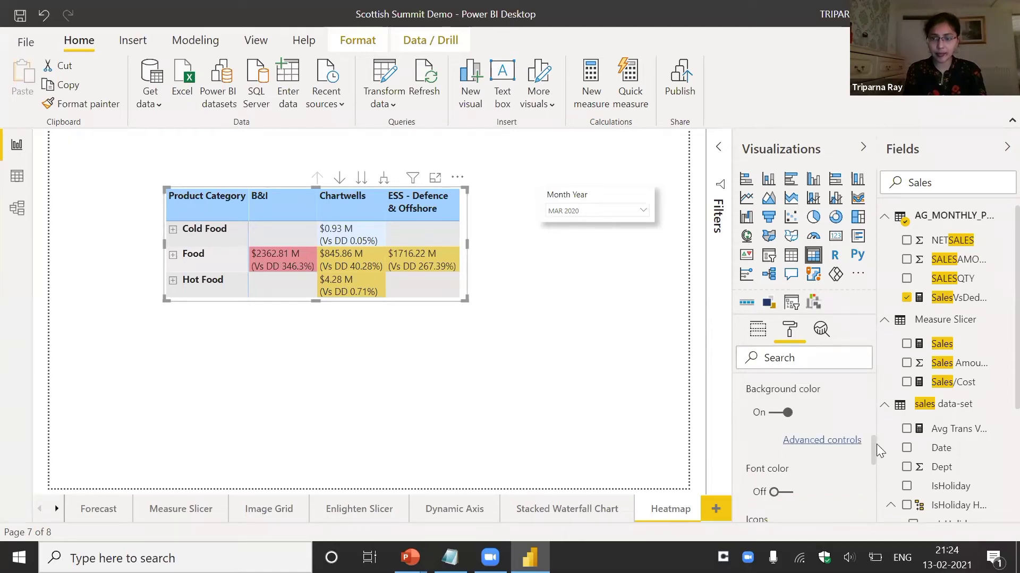
pyautogui.scroll(1, 838, 446)
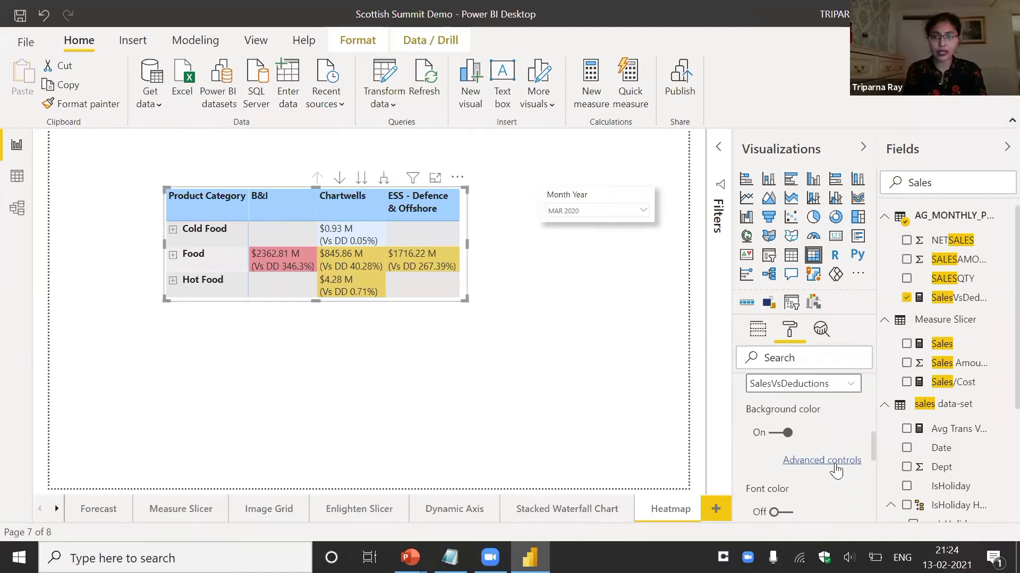
pyautogui.click(835, 463)
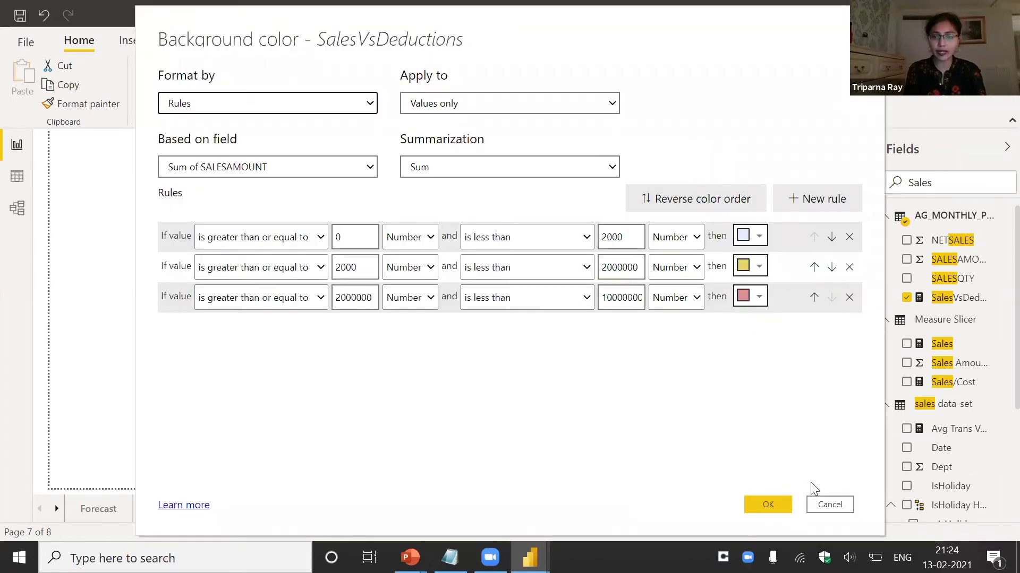
pyautogui.click(817, 506)
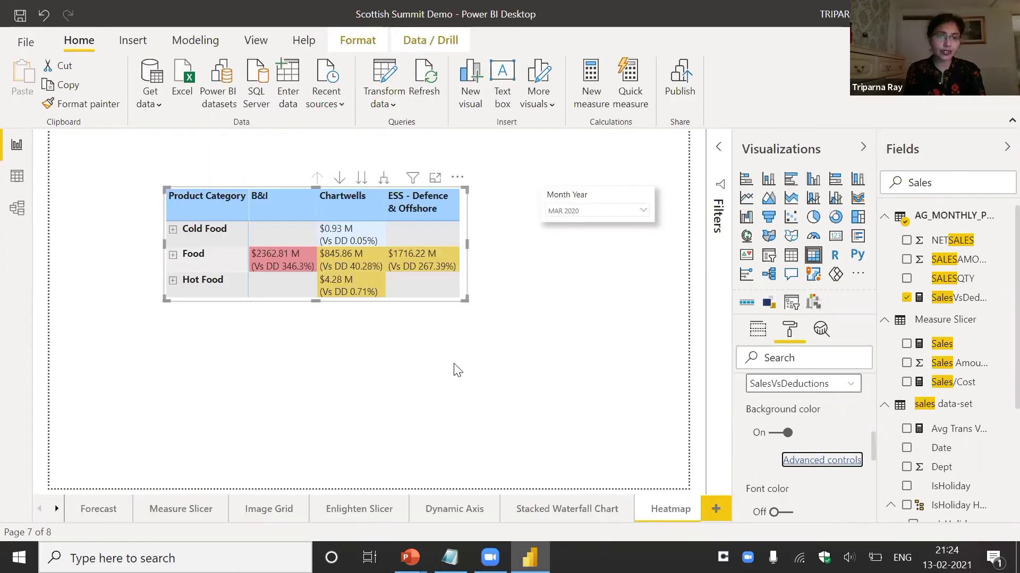
pyautogui.click(386, 305)
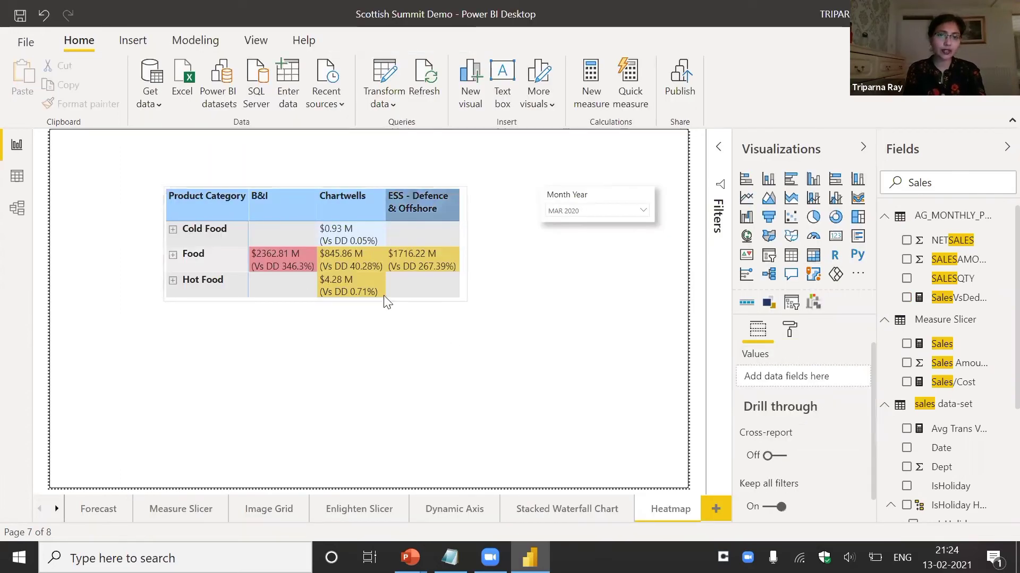
# Filter the heatmap to FEB 2020 with the Month Year slicer
pyautogui.click(588, 211)
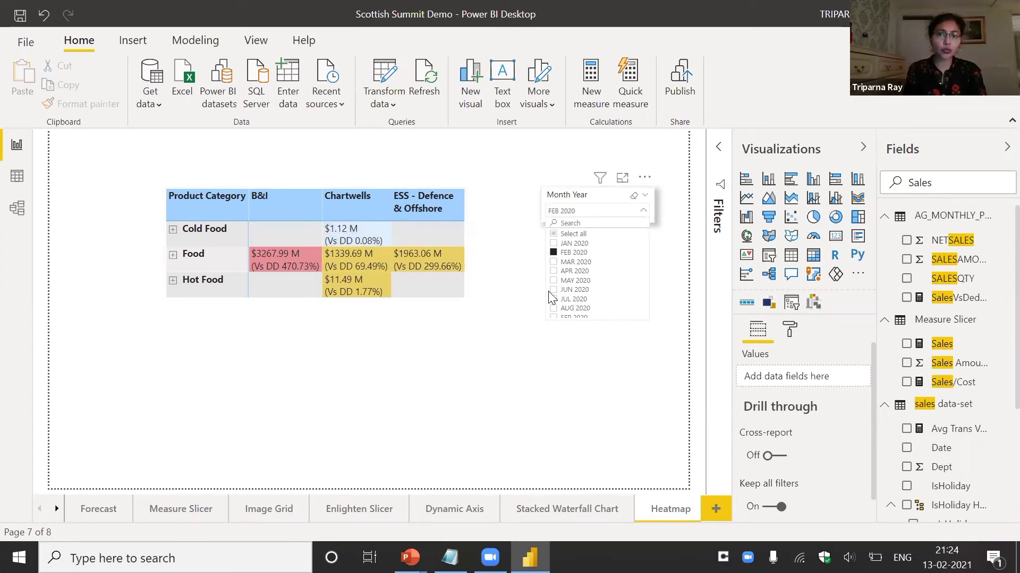
pyautogui.click(544, 307)
# Advance the PowerPoint presentation to the slide on showing all months in a bar chart, and open Power BI's Space in Bar Chart page
pyautogui.hotkey('alt', 'Tab')
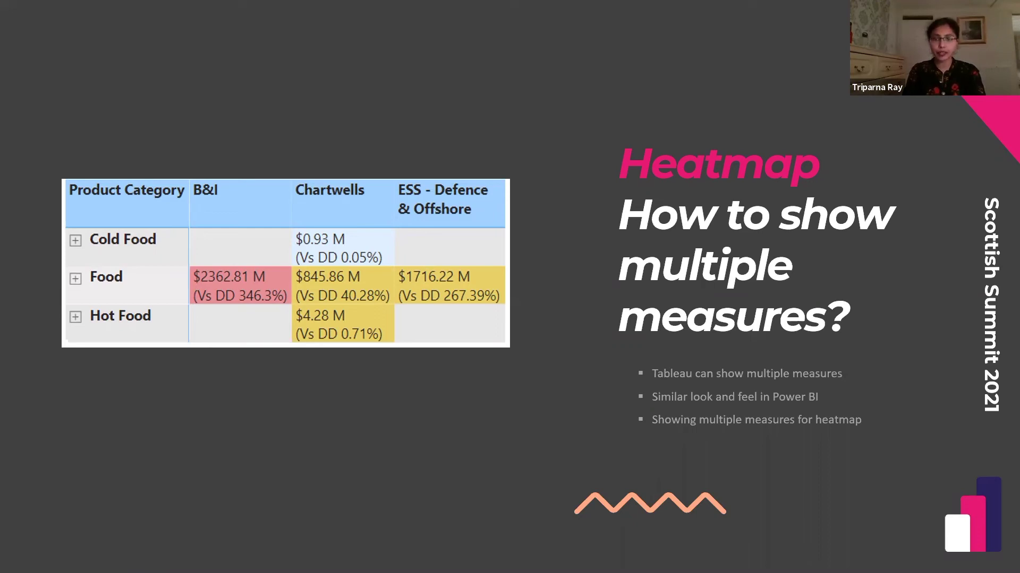
pyautogui.press('Right')
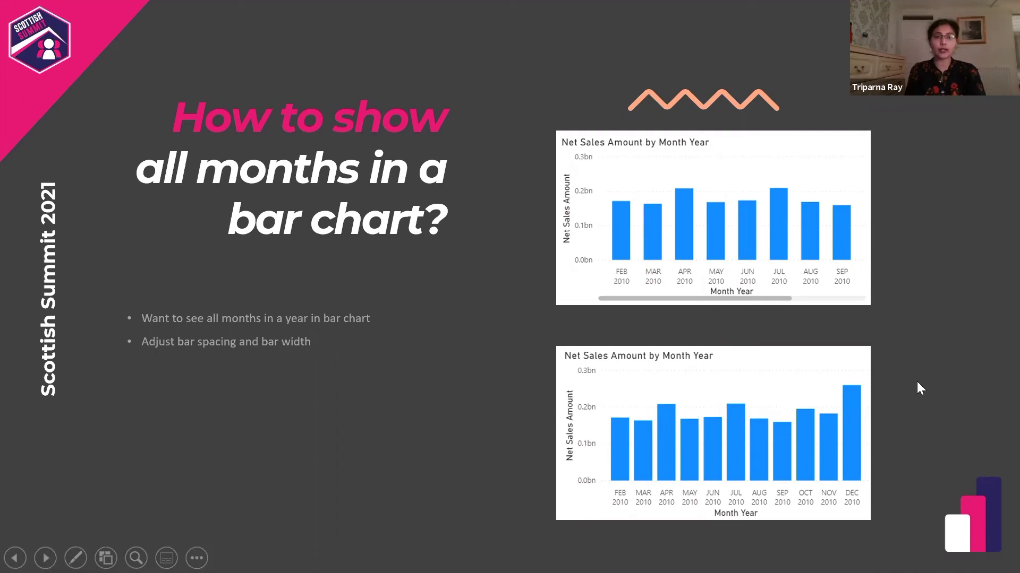
pyautogui.hotkey('alt', 'Tab')
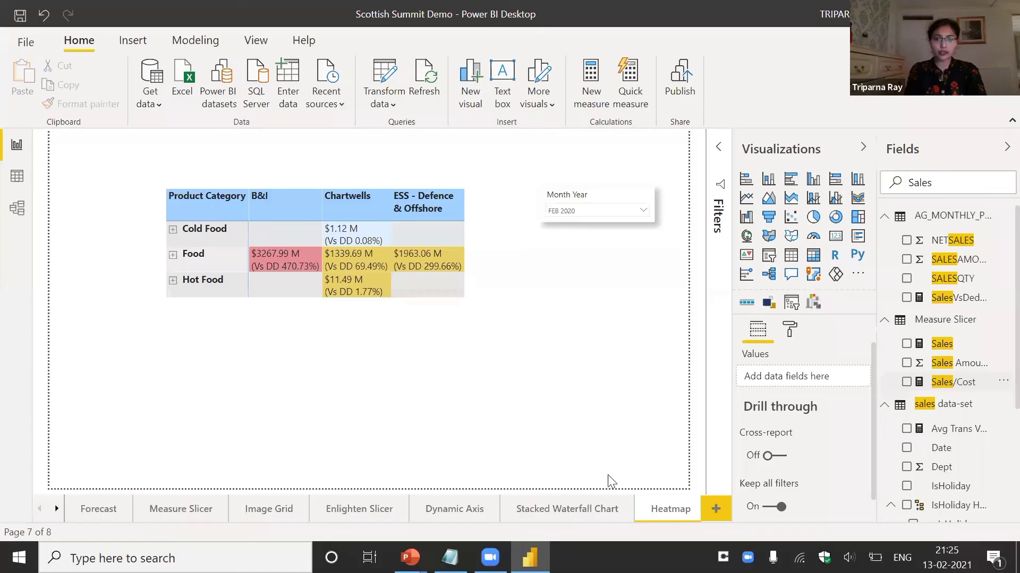
pyautogui.click(57, 509)
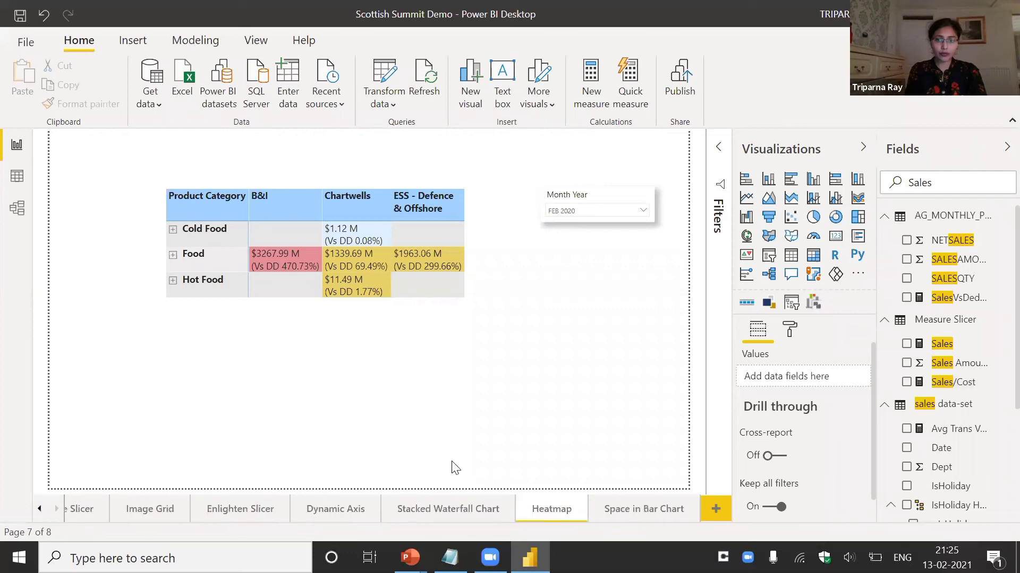
pyautogui.click(633, 510)
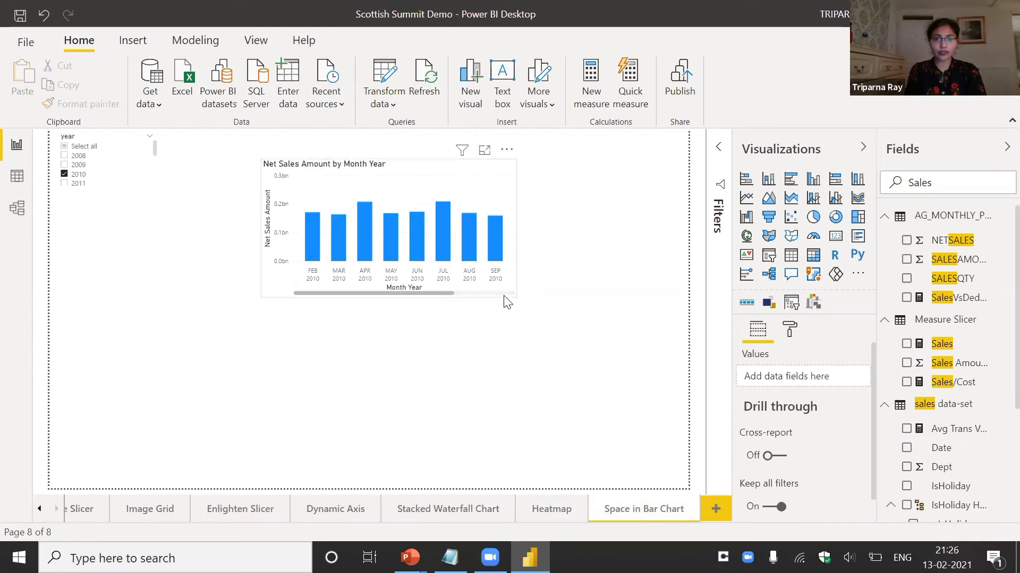
# Move the Net Sales Amount by Month Year chart slightly down and to the right on the report page, and deselect it
pyautogui.moveTo(436, 290); pyautogui.dragTo(380, 303)
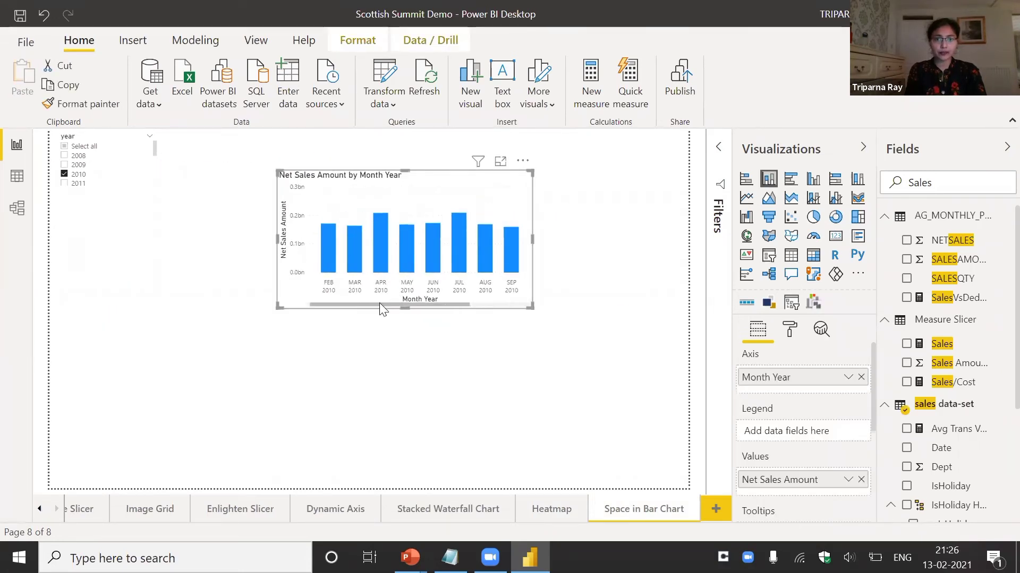
pyautogui.click(535, 347)
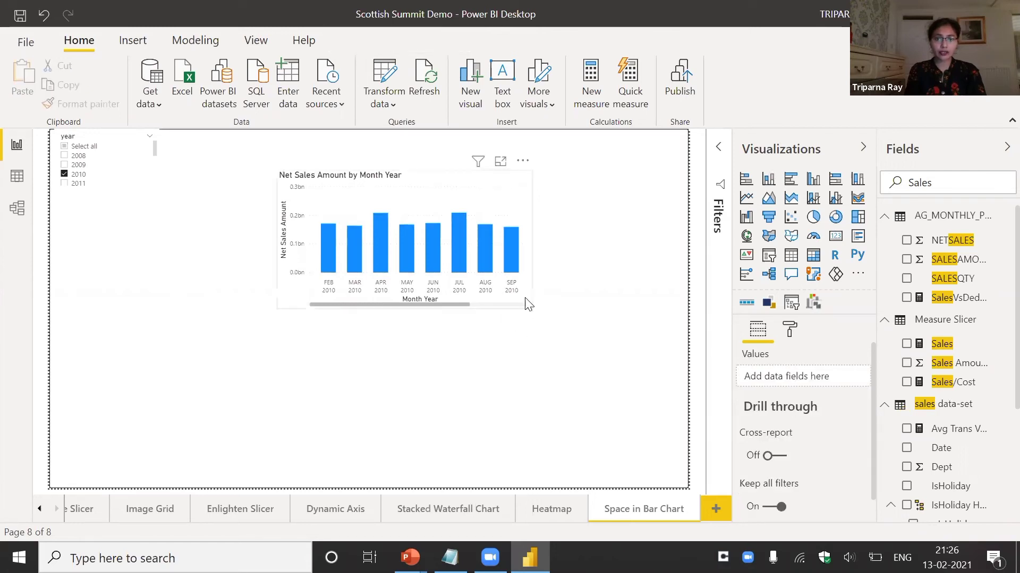
# Set the X axis minimum category width of the Net Sales Amount by Month Year chart to 20
pyautogui.click(528, 305)
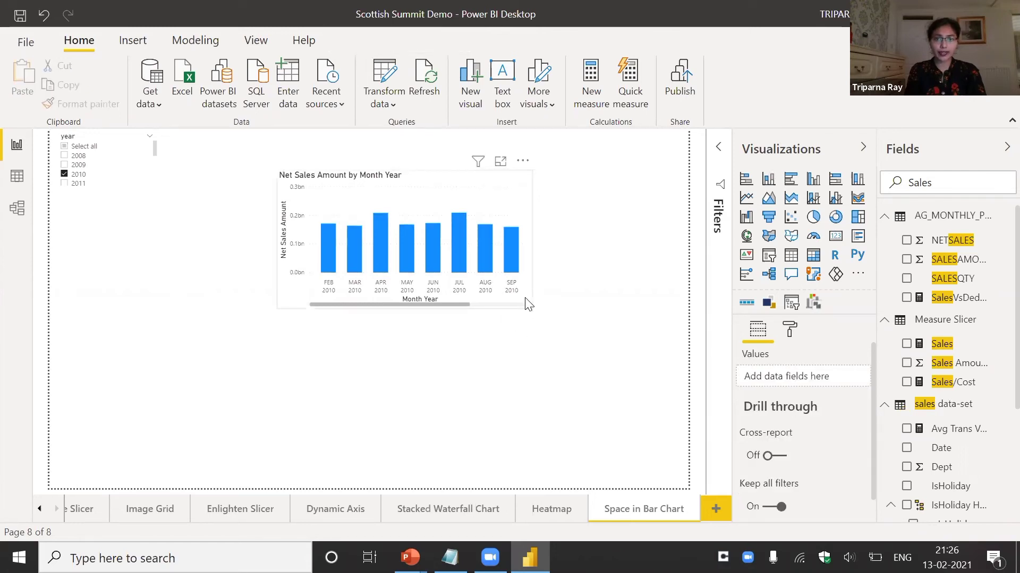
pyautogui.click(790, 334)
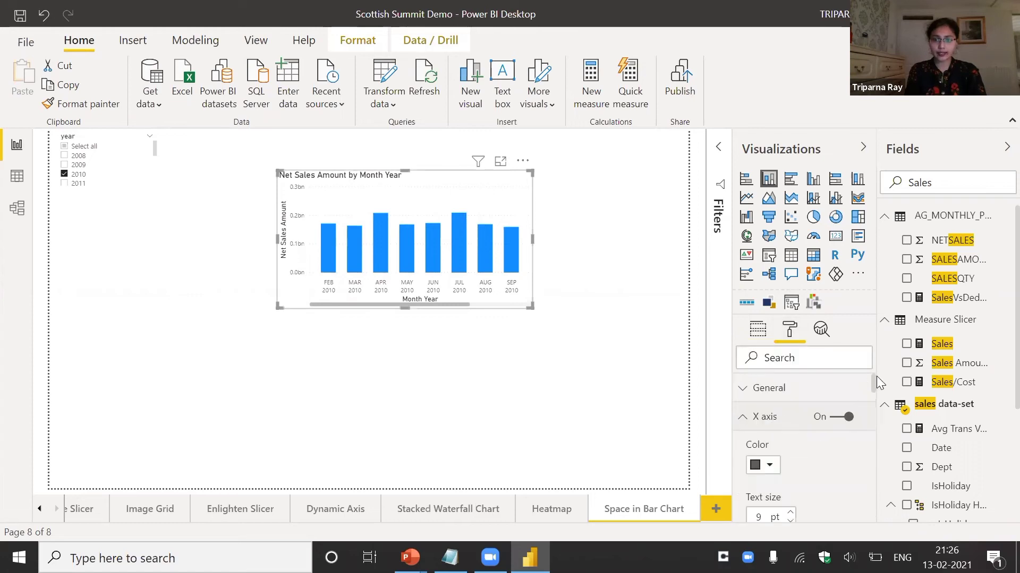
pyautogui.scroll(-5, 876, 390)
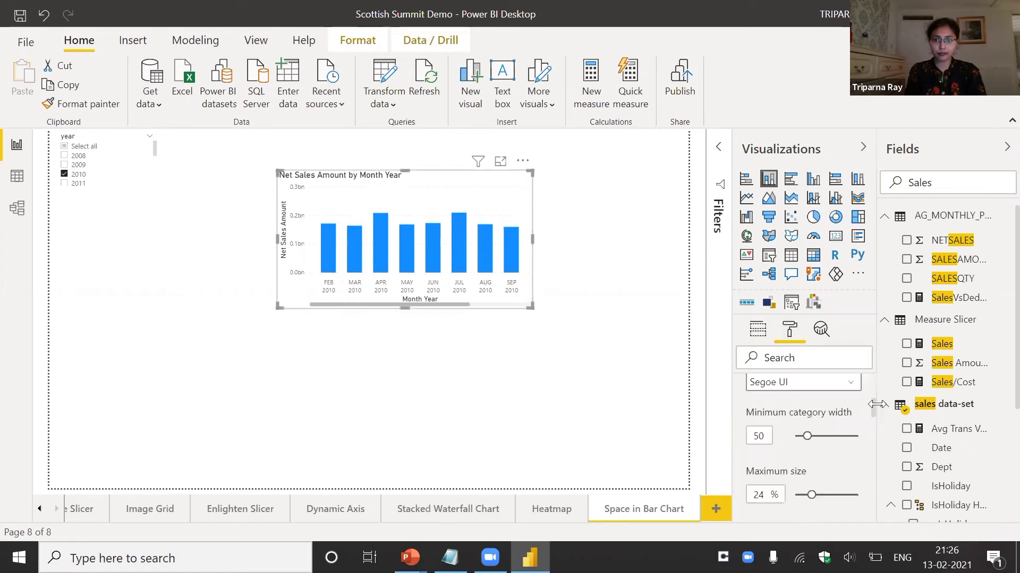
pyautogui.doubleClick(758, 436)
pyautogui.write('2')
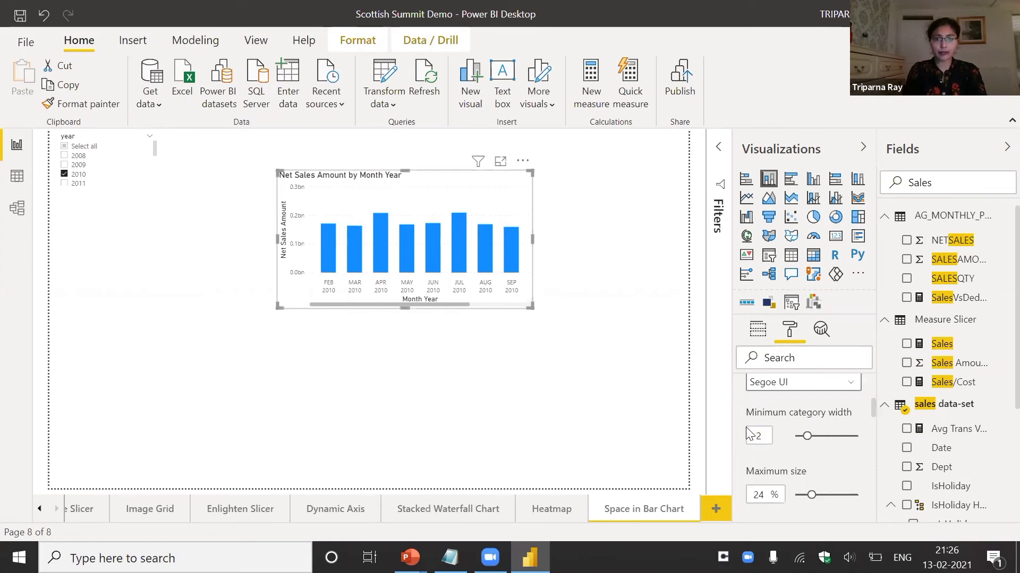
pyautogui.write('0')
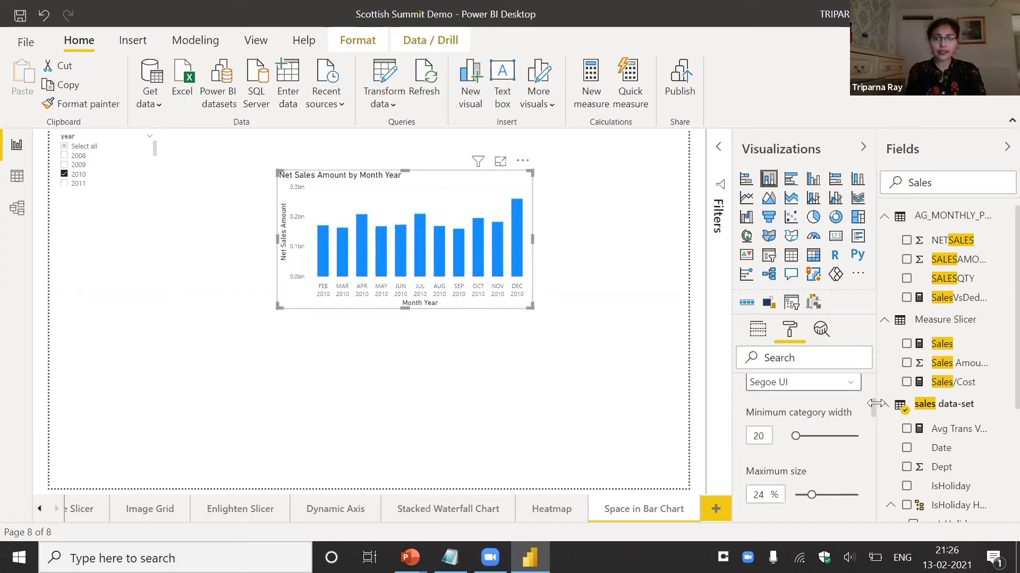
# Set the inner padding of the column chart's X axis to 20% to widen the bars
pyautogui.moveTo(873, 405); pyautogui.dragTo(874, 418)
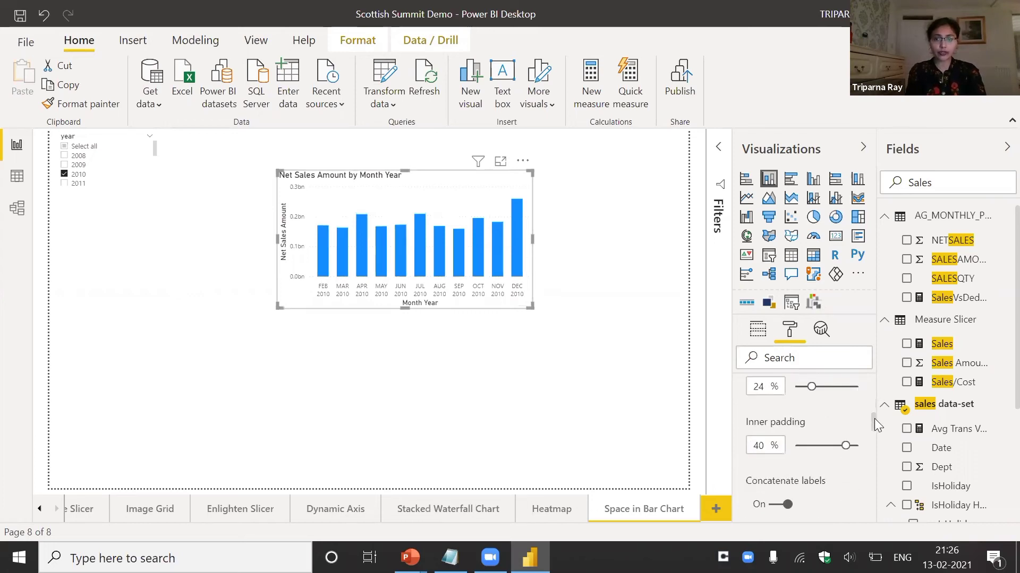
pyautogui.doubleClick(759, 445)
pyautogui.write('20')
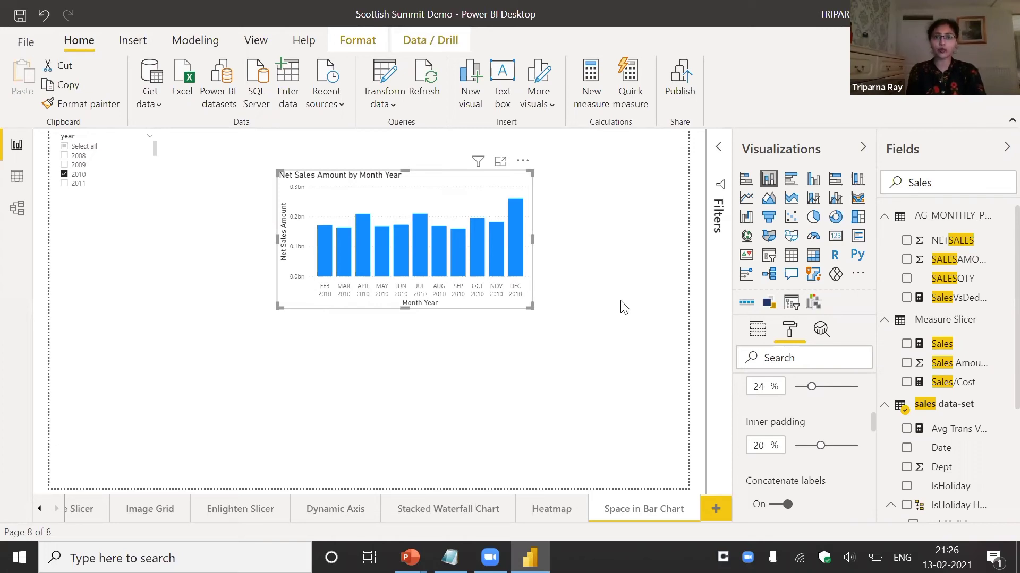
# Switch to the PowerPoint presentation and advance to the "How to approach" slide
pyautogui.hotkey('alt', 'Tab')
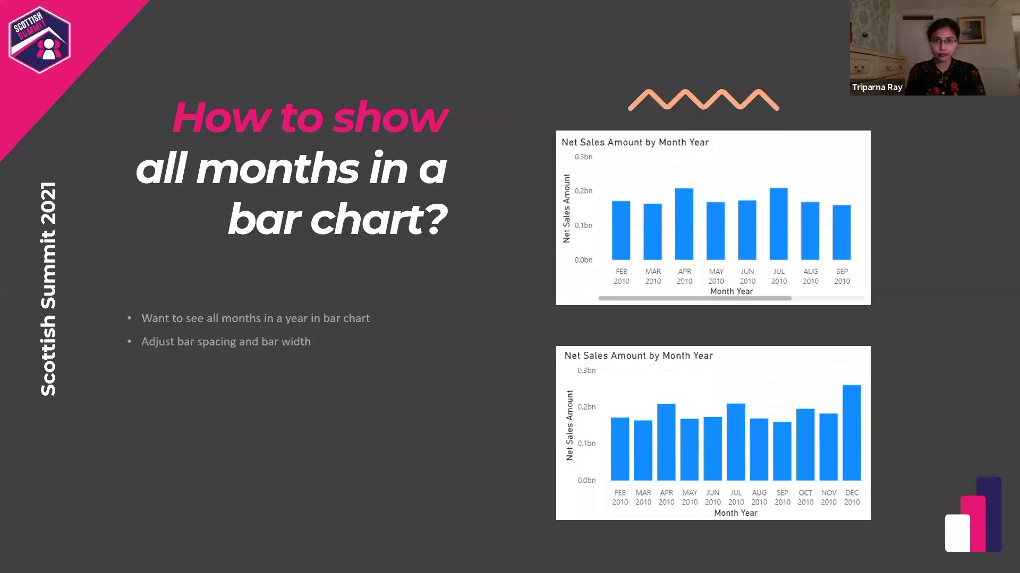
pyautogui.press('Right')
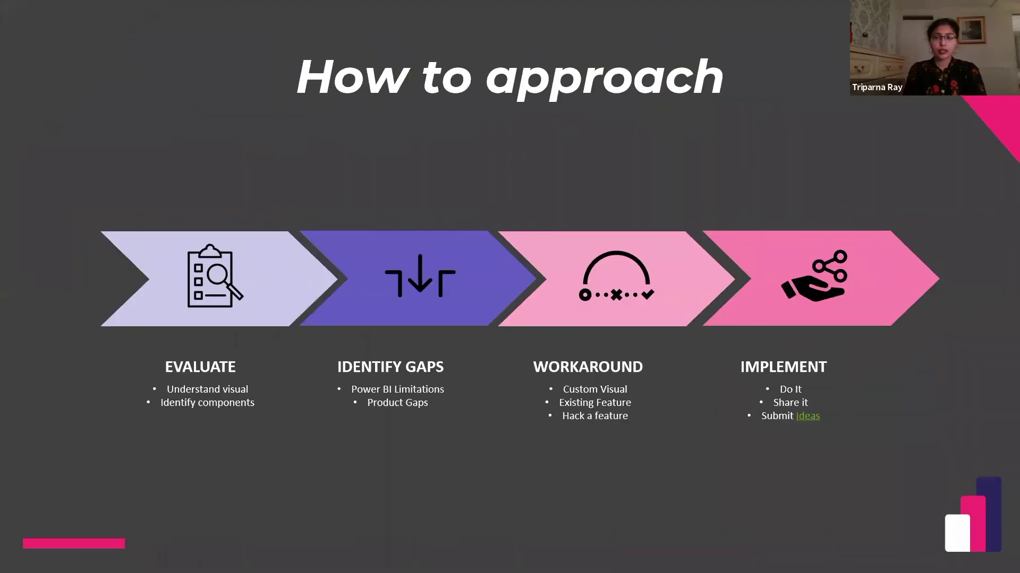